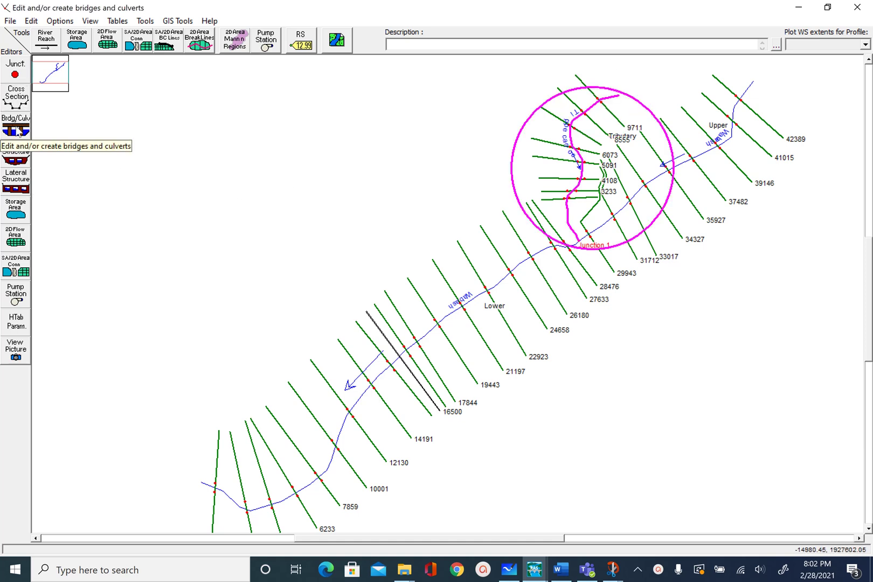
Step: Show the bridge at station 16500 on the Wabash Lower reach in the bridge/culvert editor
click(21, 124)
click(348, 160)
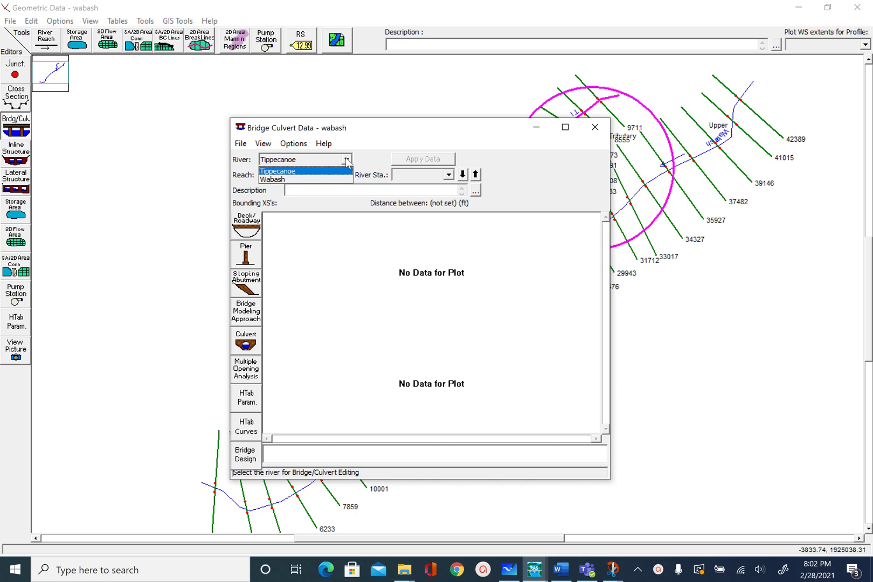
click(302, 181)
click(346, 175)
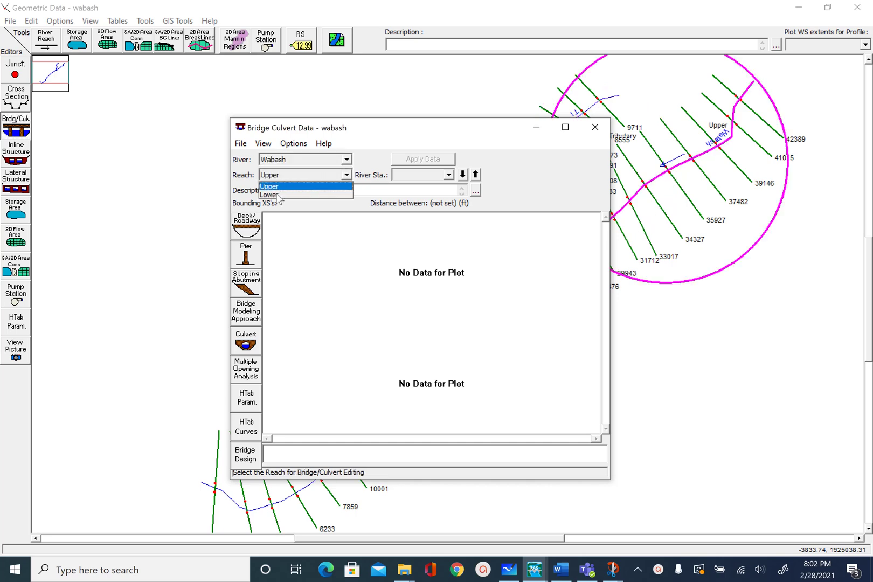
click(294, 193)
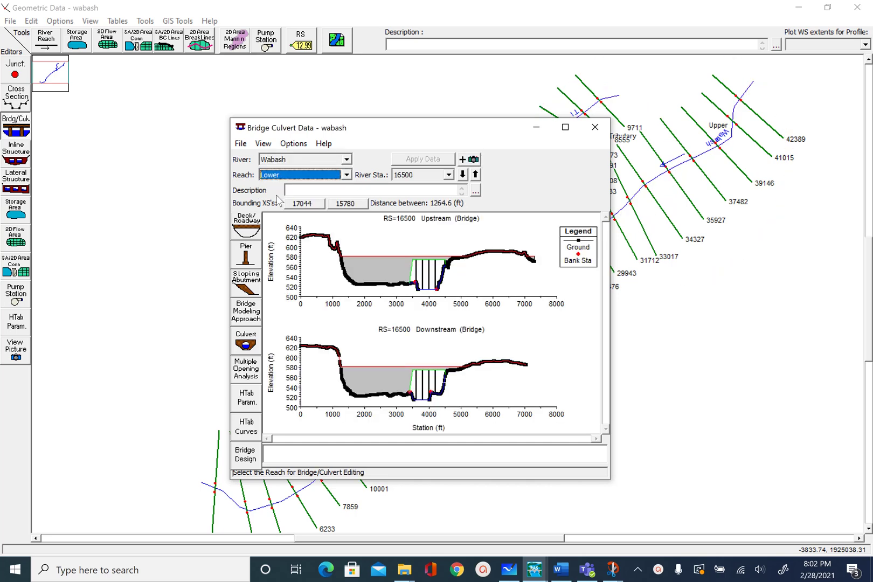
Step: Apply Manning's n 0.06 left bank, 0.035 channel, 0.06 right bank to cross section 28476
click(595, 127)
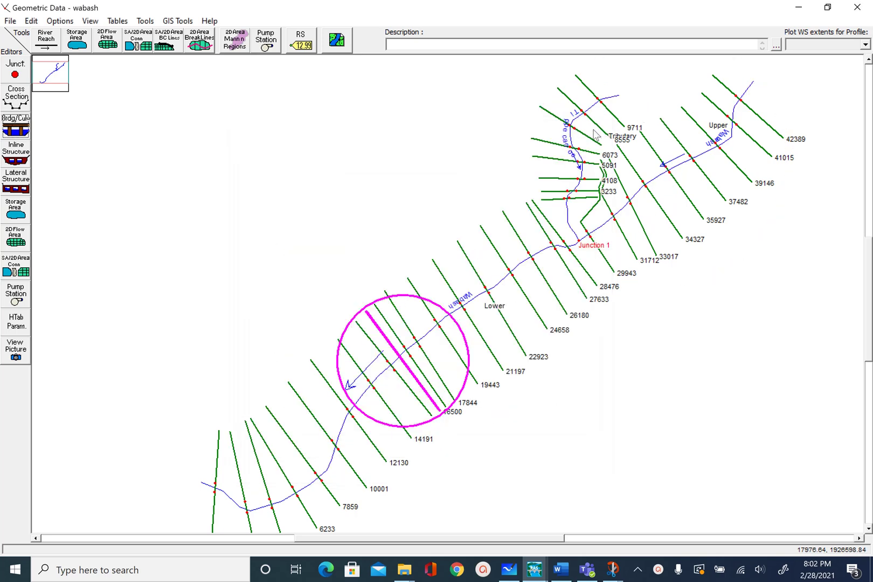
click(16, 97)
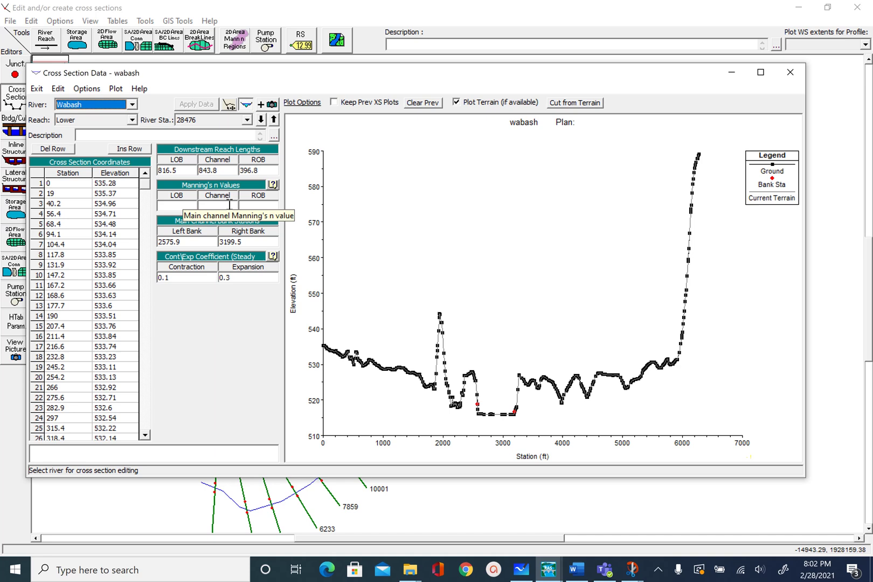
click(180, 208)
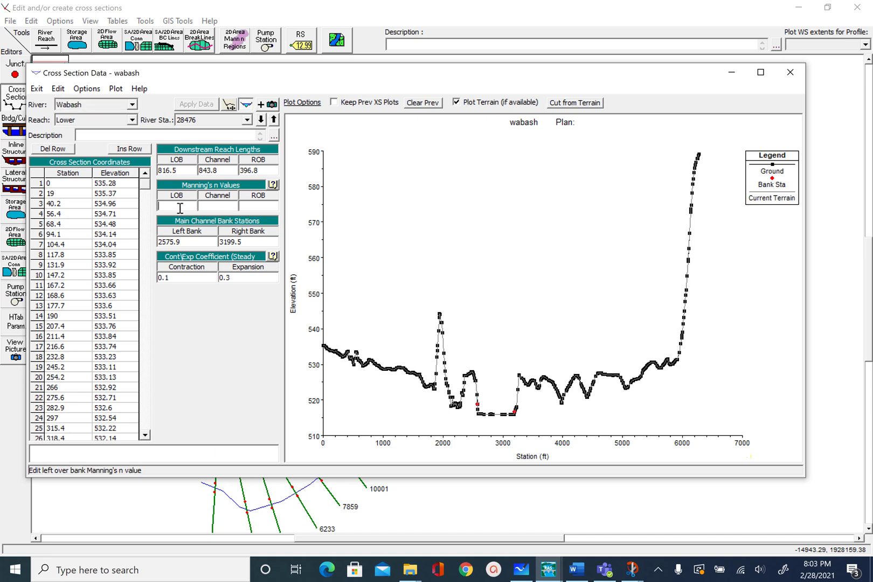
text(0.06)
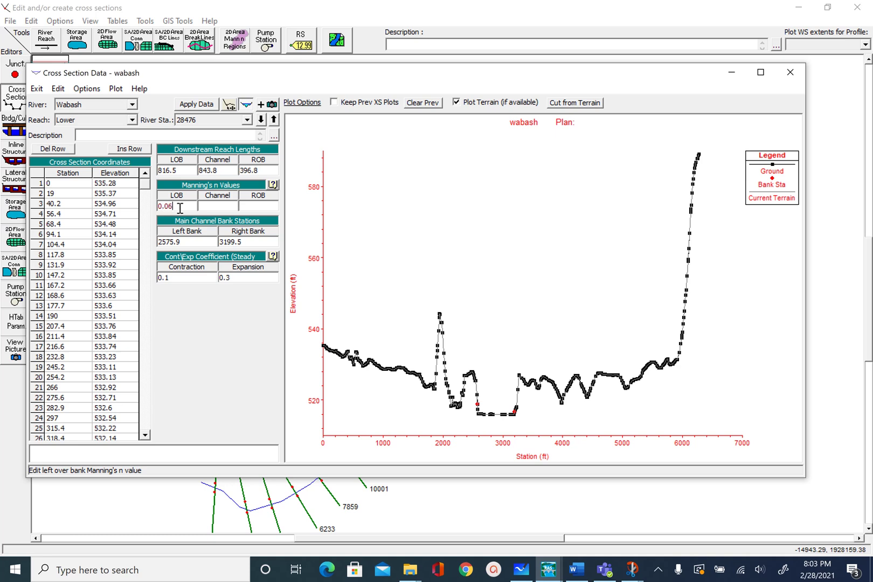
click(231, 207)
text(0.035)
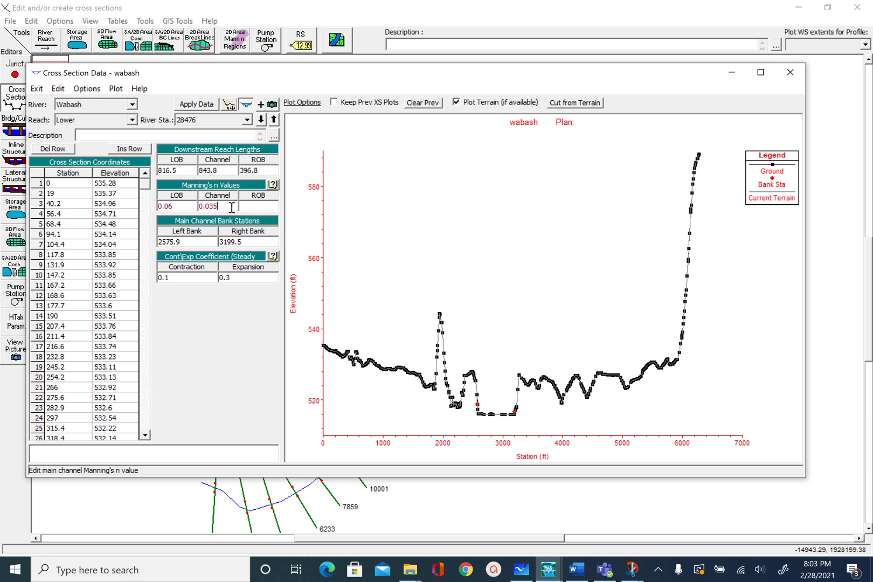
click(260, 207)
text(0.06)
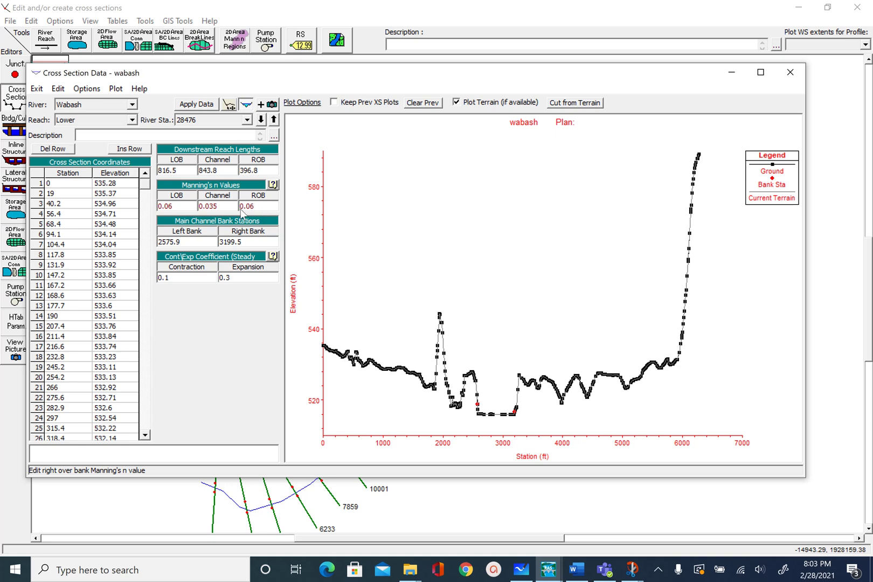
click(190, 104)
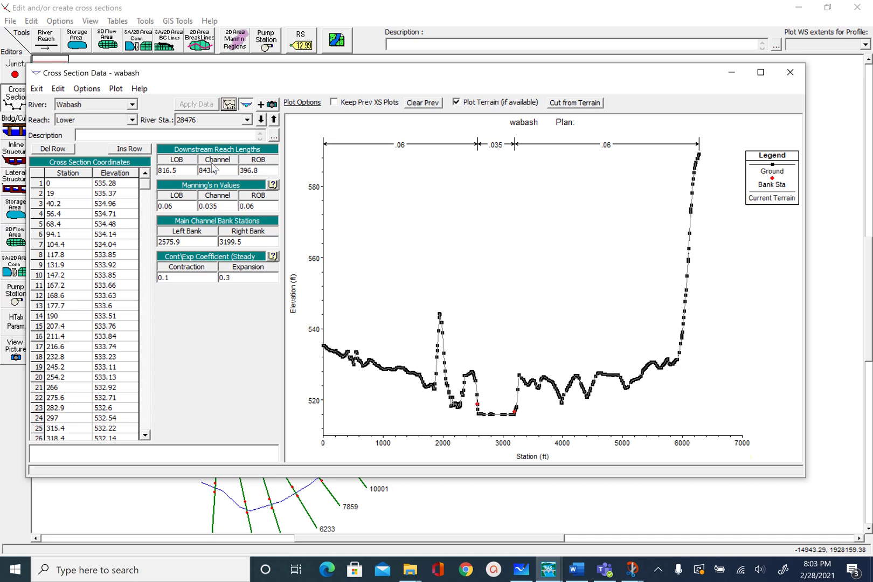
Step: Browse Lower reach cross sections 905, 7859 and 12130 for missing Manning's n values
click(274, 121)
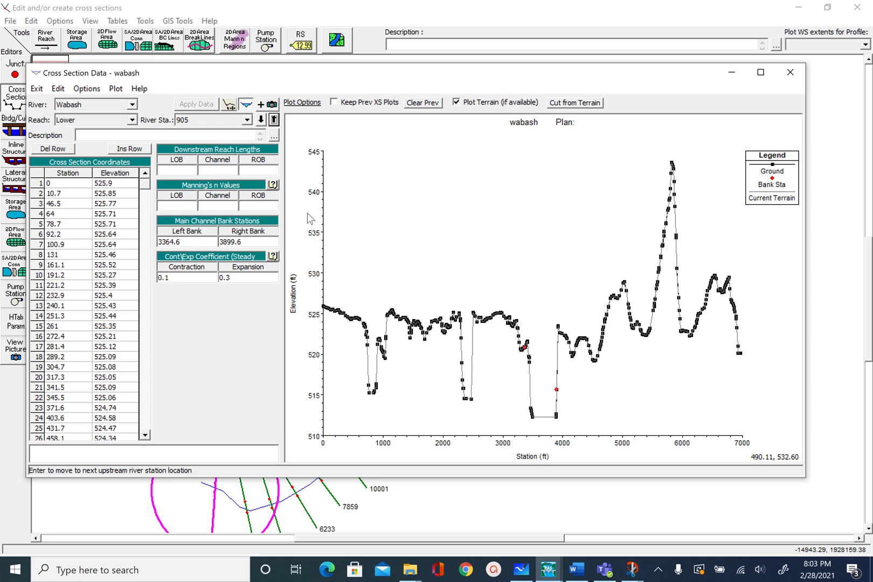
click(273, 120)
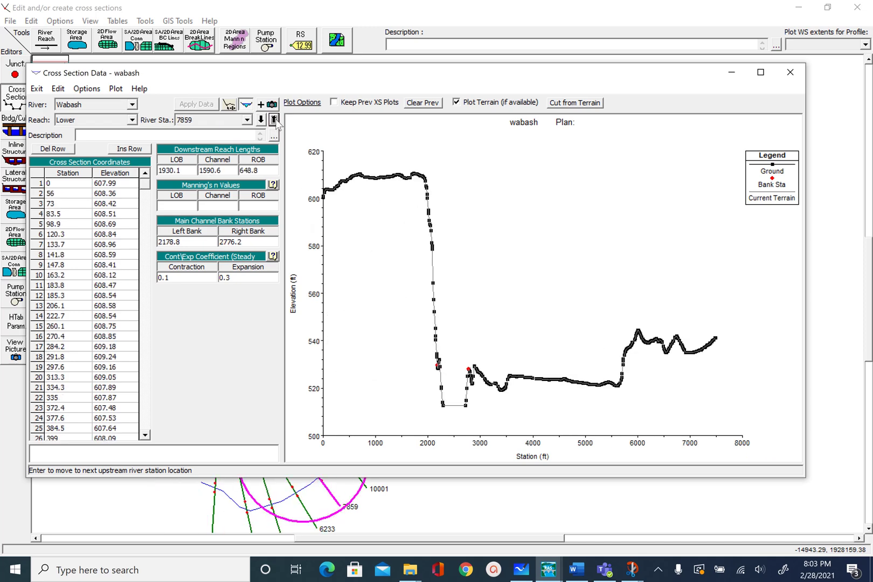
click(274, 121)
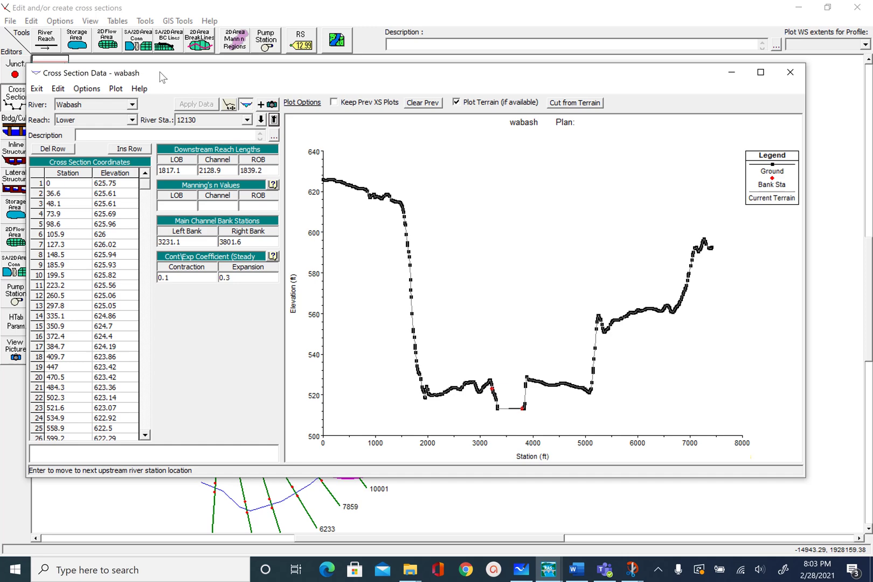
click(118, 21)
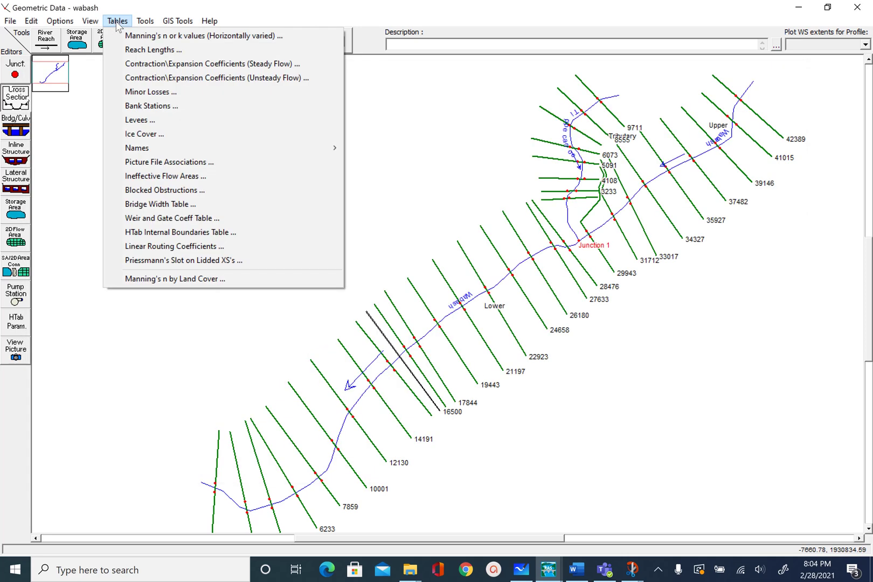
Step: In the Wabash Lower Manning's n table, fill the n #1 column with 0.06
click(183, 37)
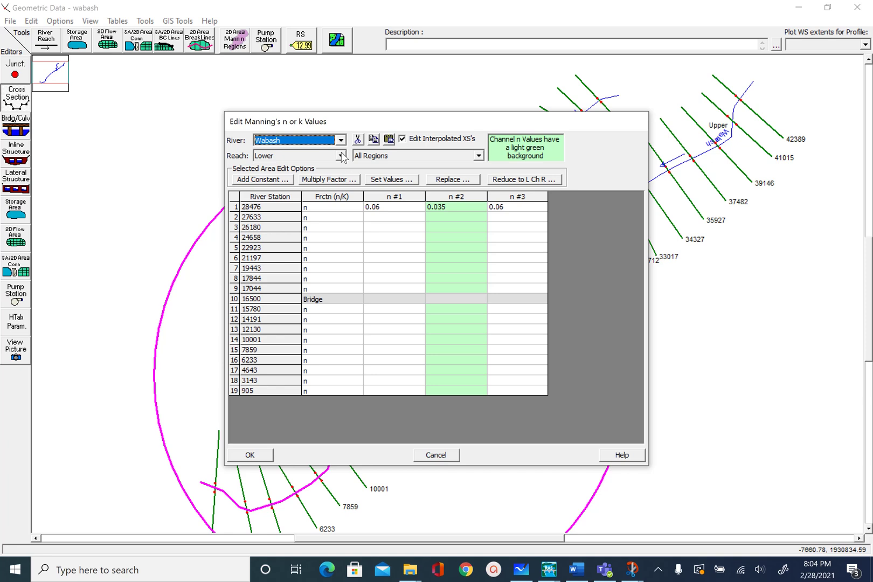
click(391, 211)
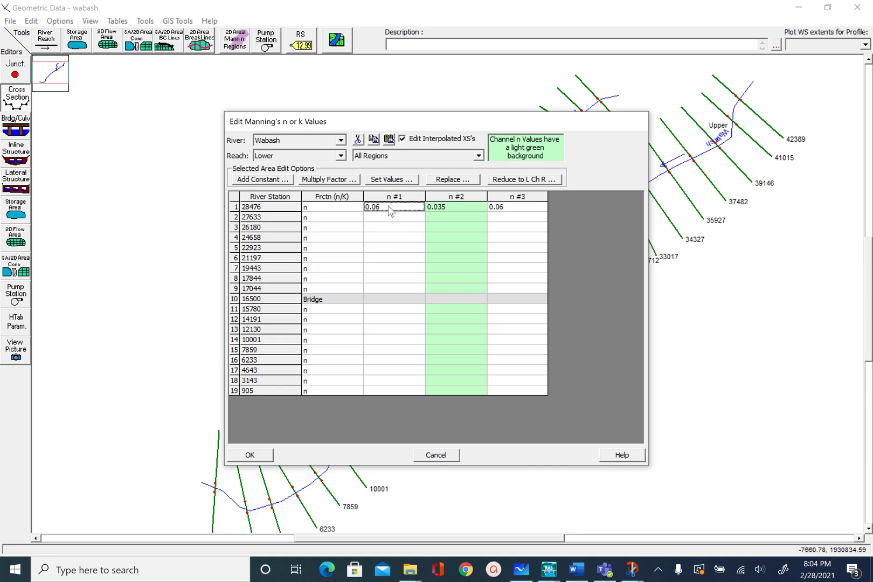
click(460, 207)
click(529, 209)
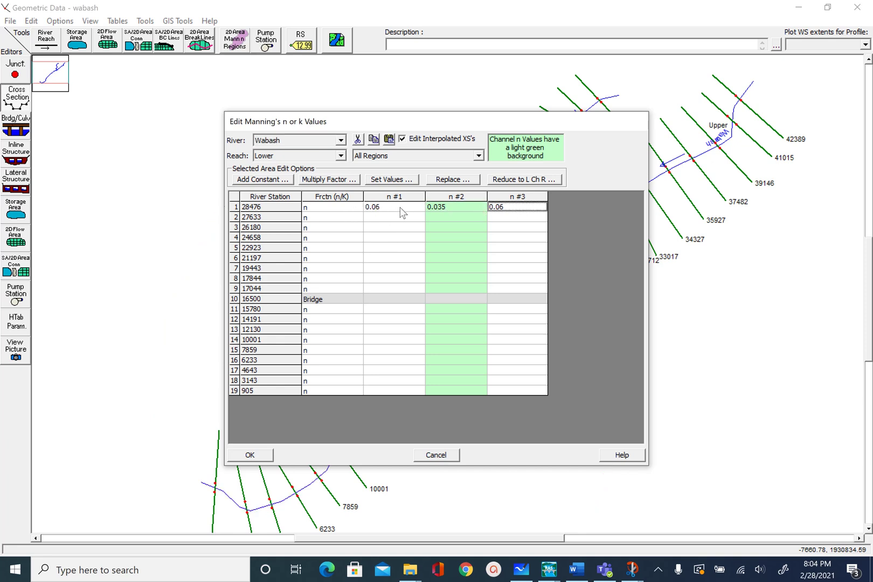
click(399, 207)
click(395, 197)
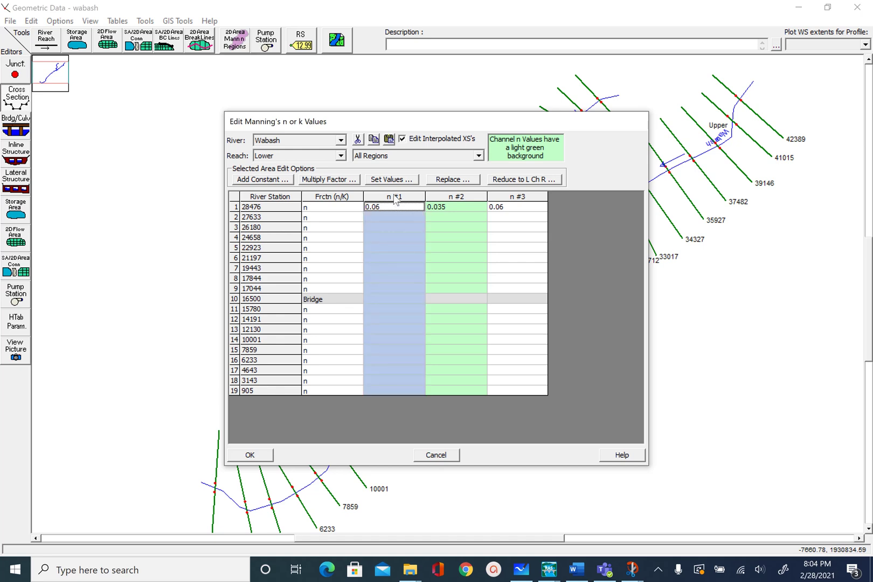
click(395, 180)
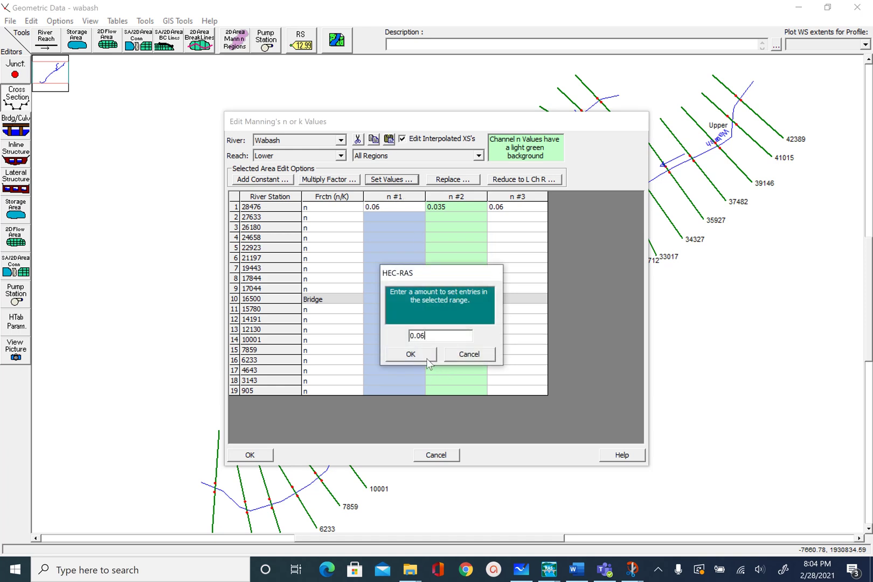
click(426, 358)
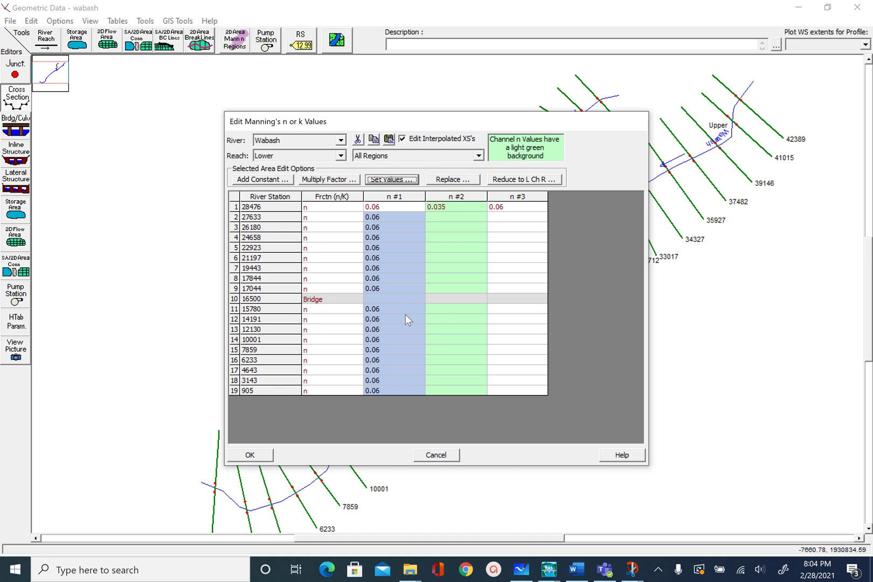
Step: Fill the n #2 column with 0.035 and the n #3 column with 0.06
click(457, 197)
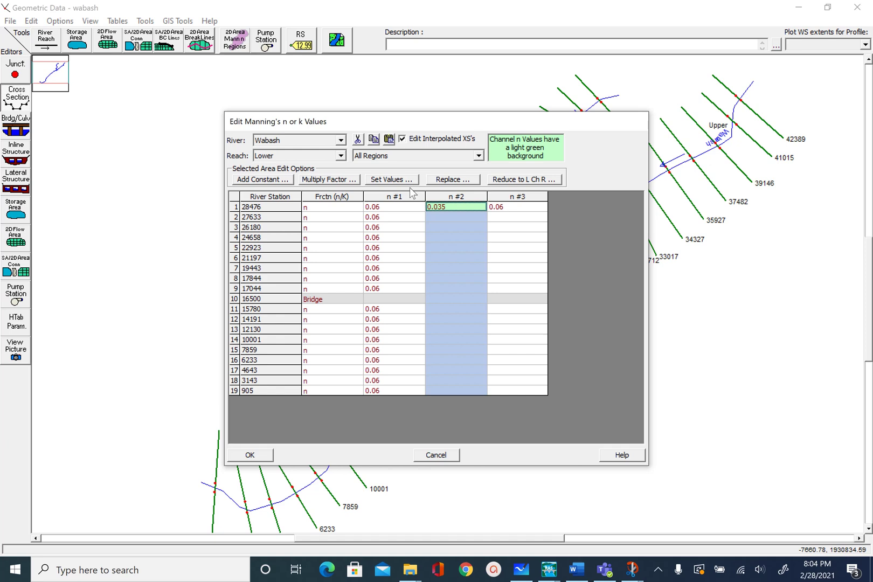
click(405, 181)
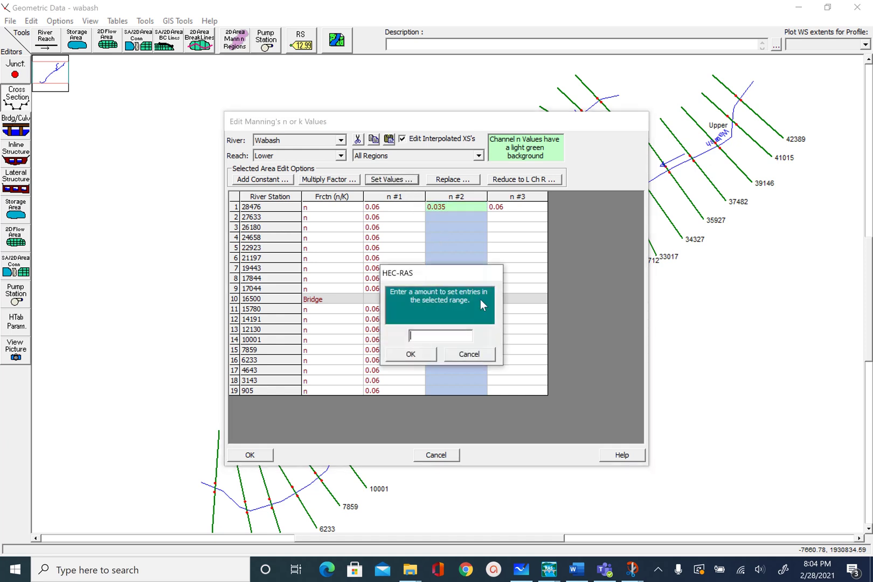
text(0.0)
text(35)
click(410, 355)
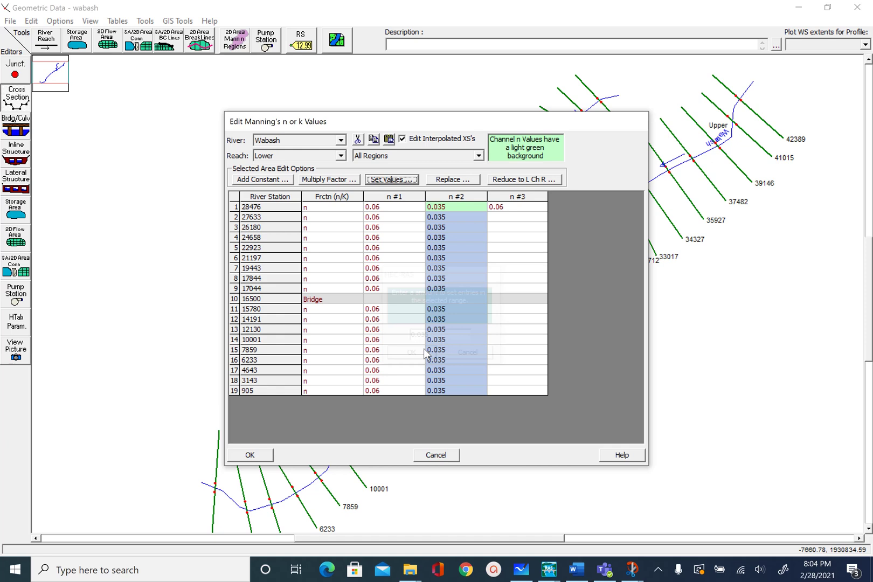
click(522, 199)
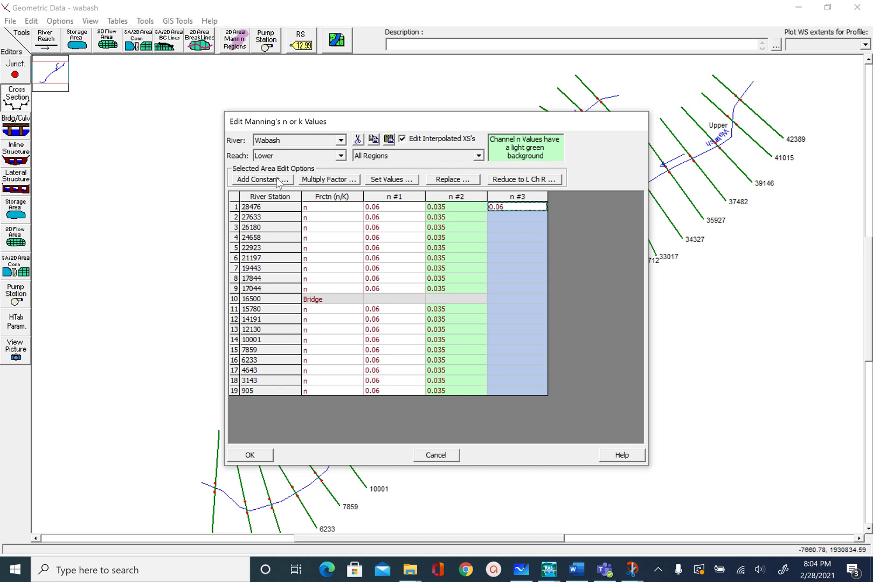
click(388, 178)
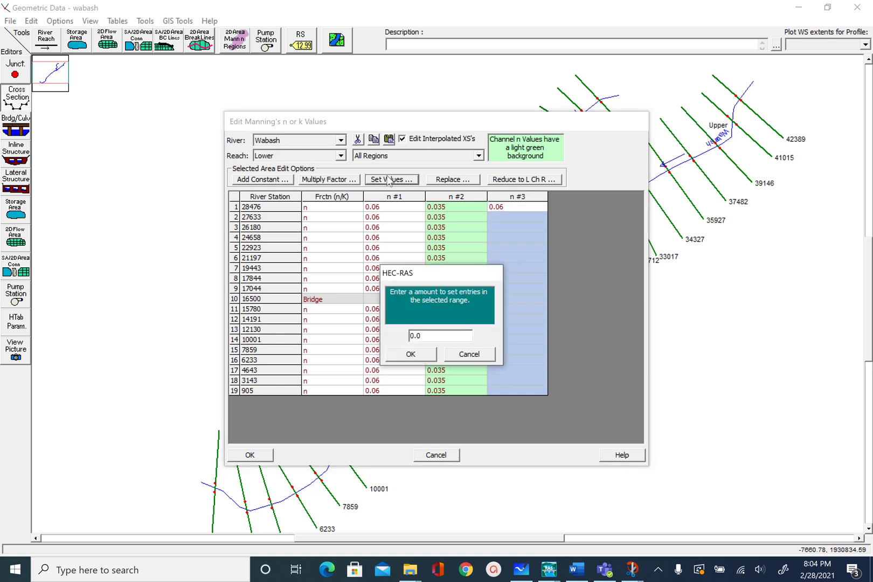
text(6)
key(Return)
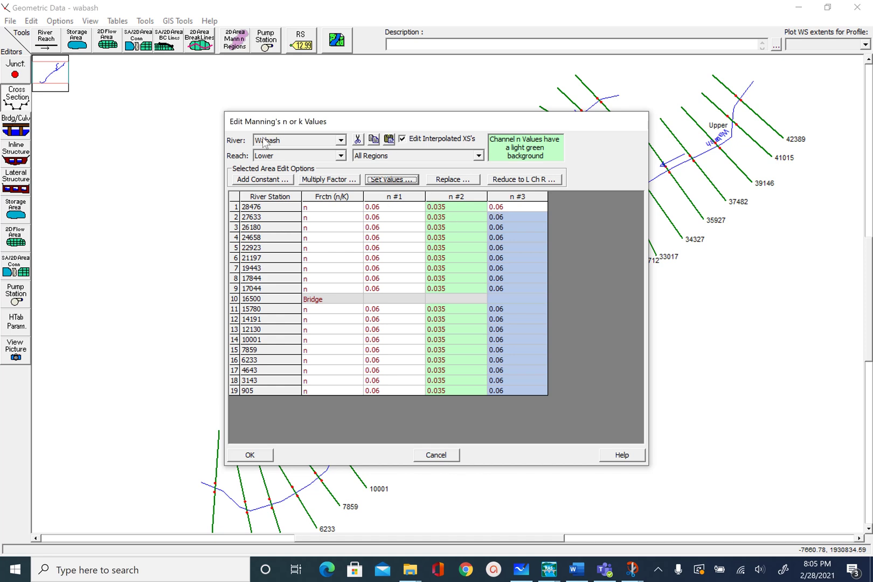
Step: Show all Wabash reaches and fill the n #1 column with 0.06
click(317, 158)
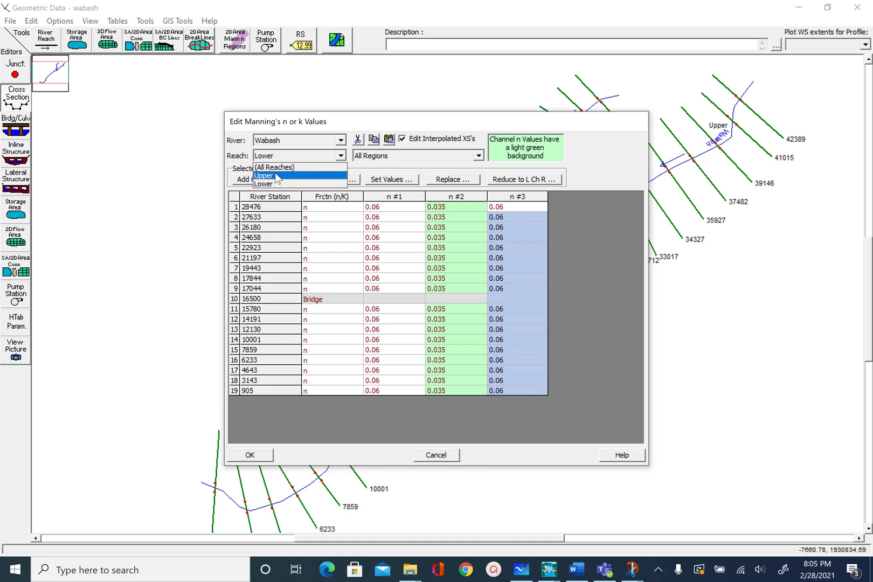
click(277, 176)
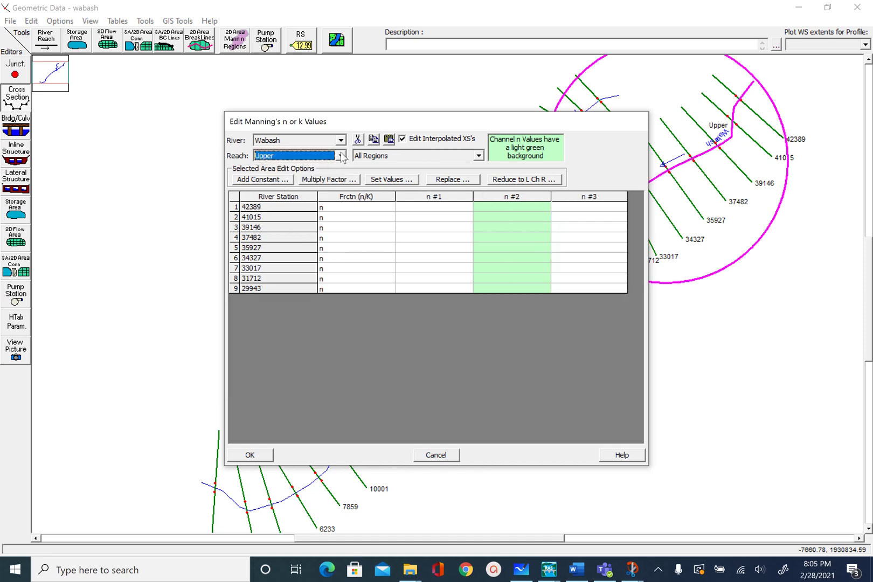
click(278, 158)
click(278, 167)
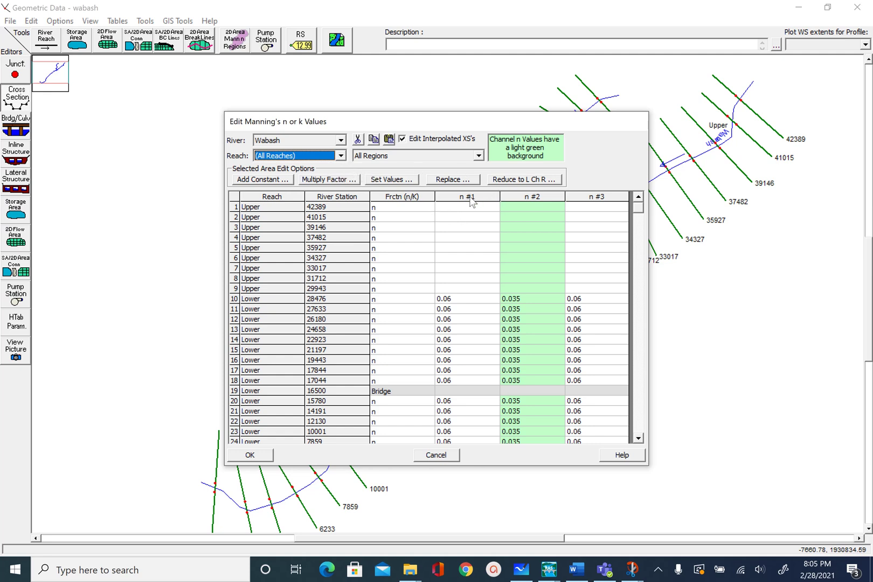
click(470, 198)
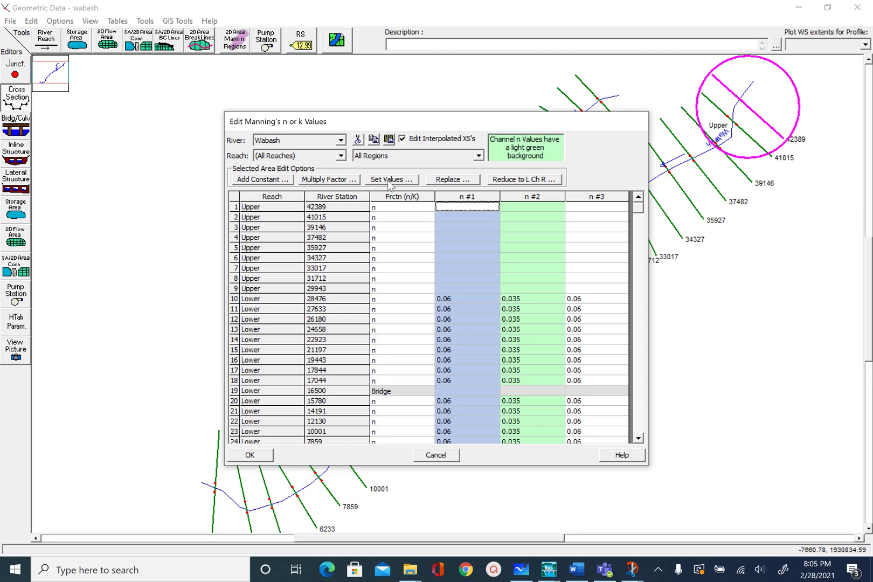
click(391, 181)
text(0.06)
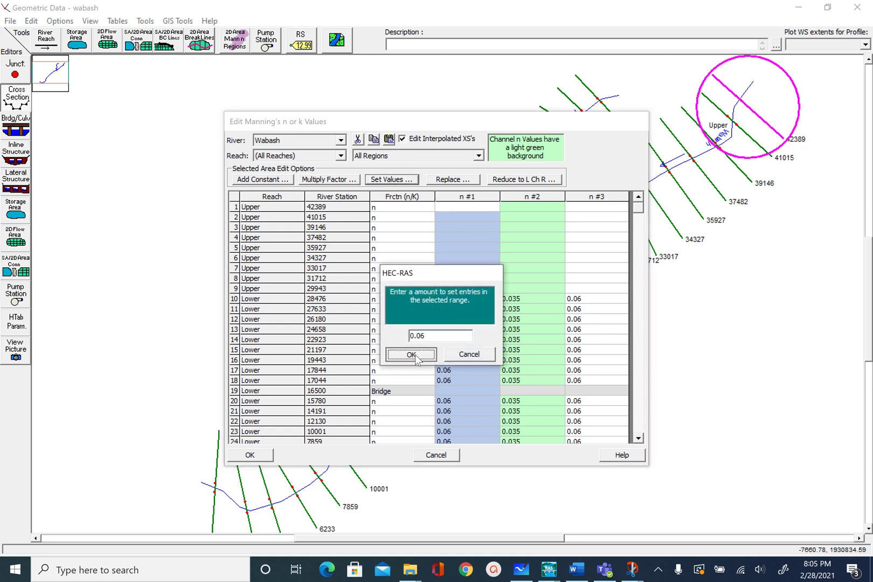
click(411, 354)
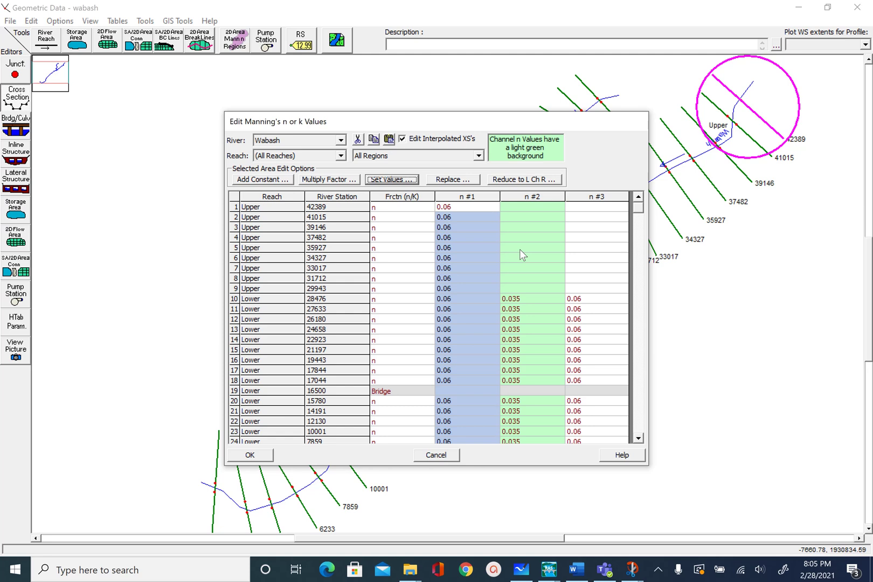
Step: Set the n #2 column to 0.03 and the n #3 column to 0.06
click(542, 198)
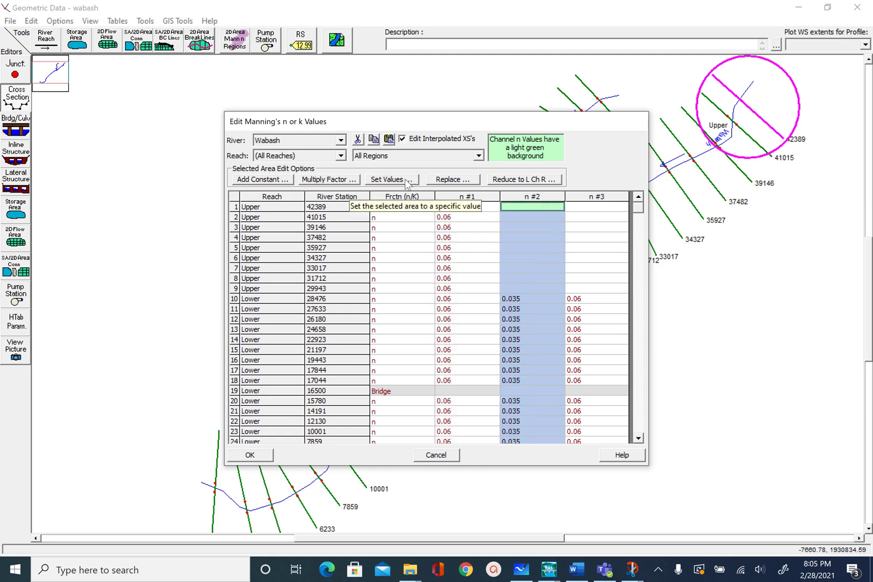
click(407, 181)
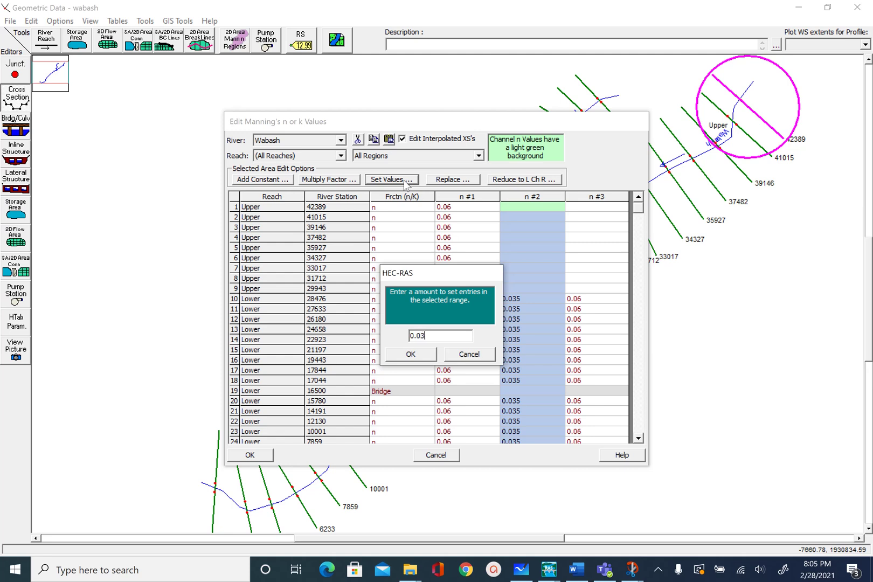
click(415, 353)
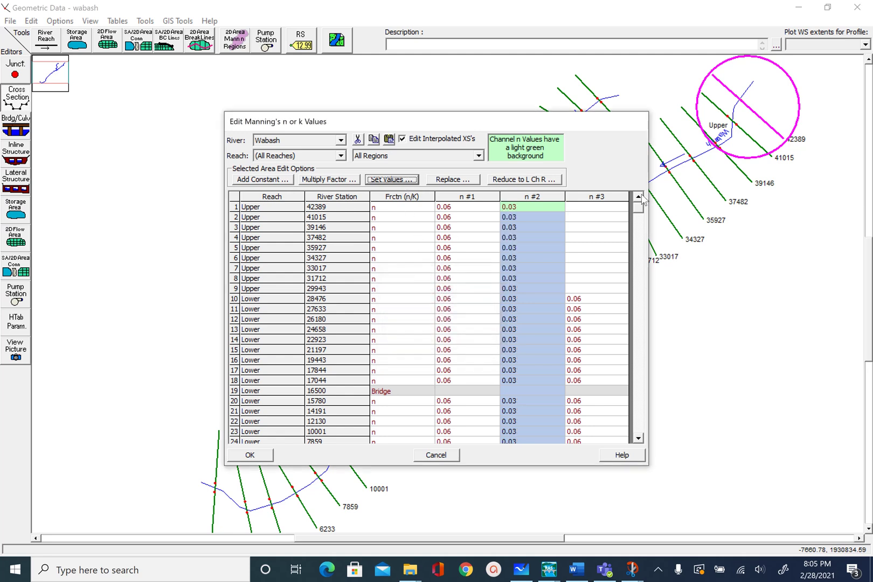
click(607, 198)
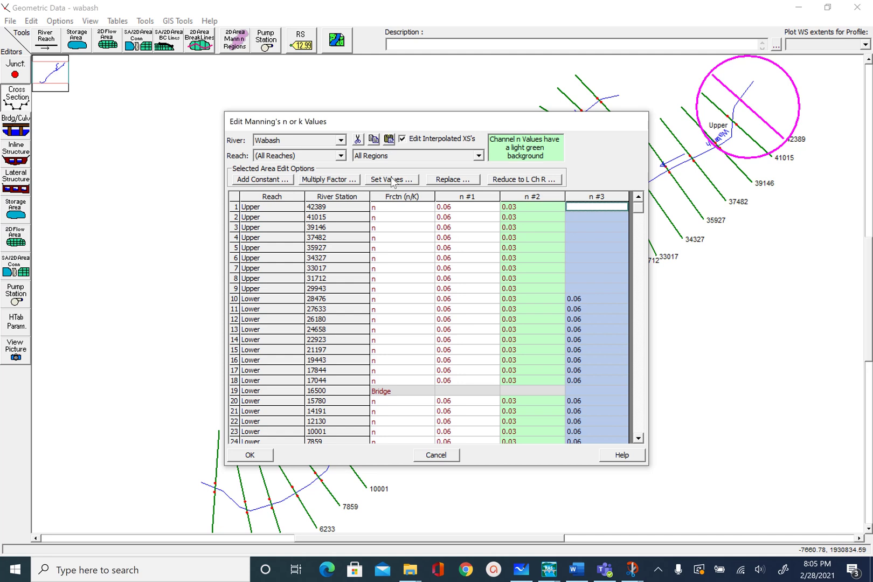
click(393, 180)
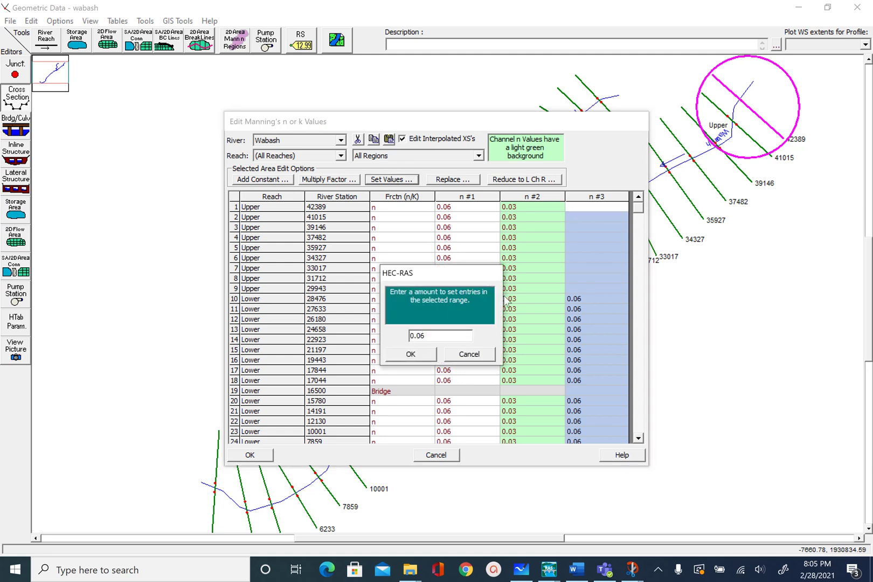
click(422, 359)
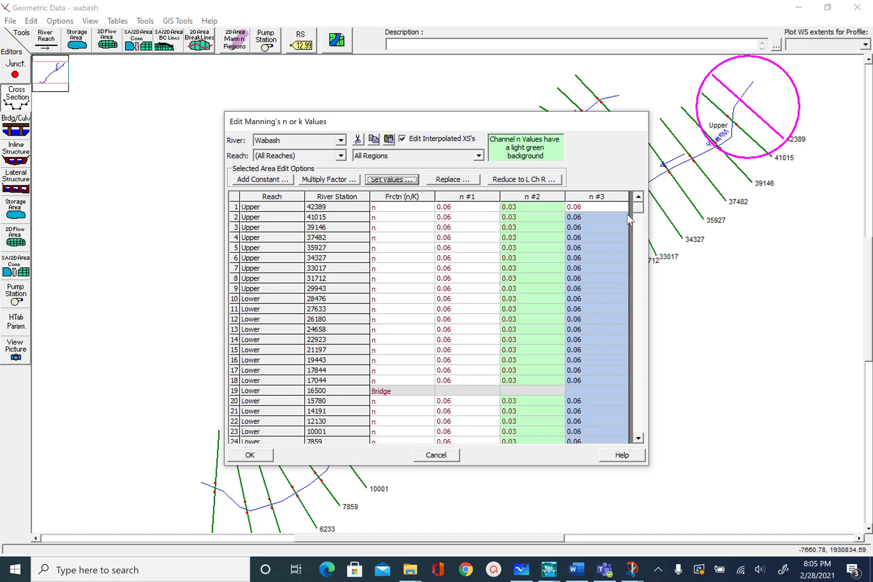
mouse_move(638, 213)
mouse_down()
mouse_move(646, 423)
mouse_move(651, 211)
mouse_up()
Step: Switch the table to Tippecanoe, all reaches, and fill n #1 with 0.06
click(340, 140)
click(339, 158)
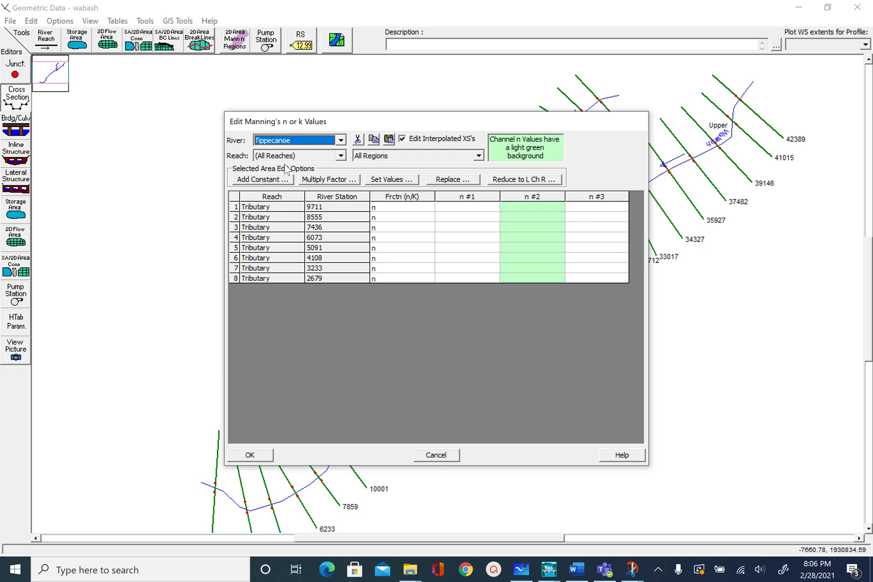
click(340, 156)
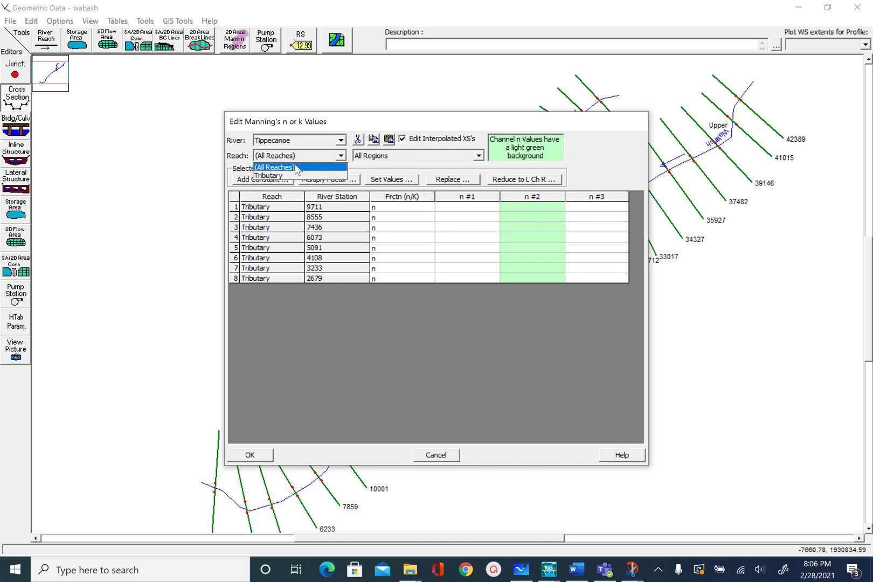
click(293, 168)
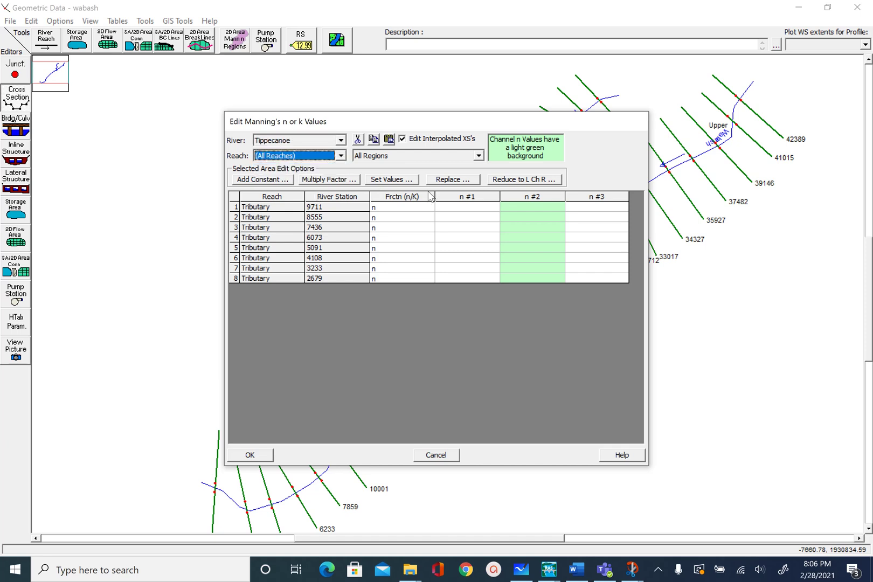
click(464, 198)
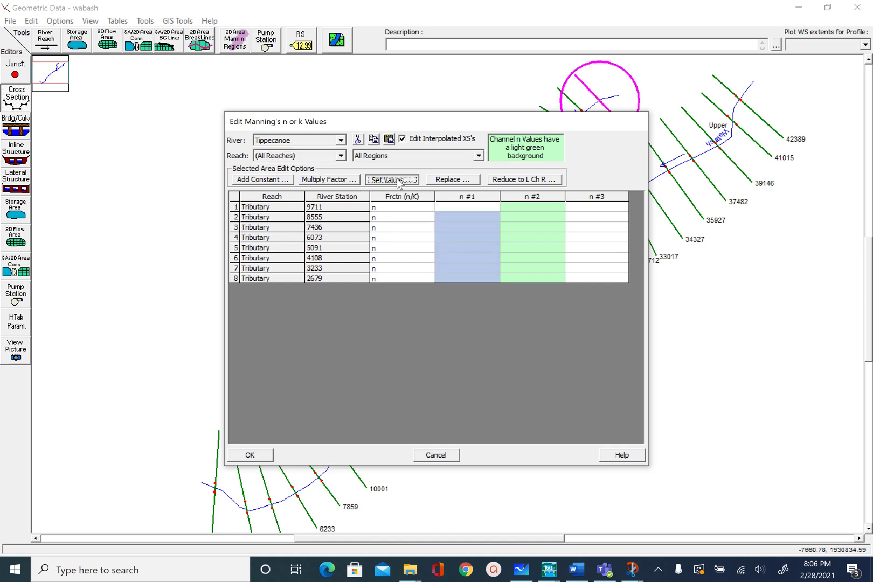
click(398, 180)
text(0.)
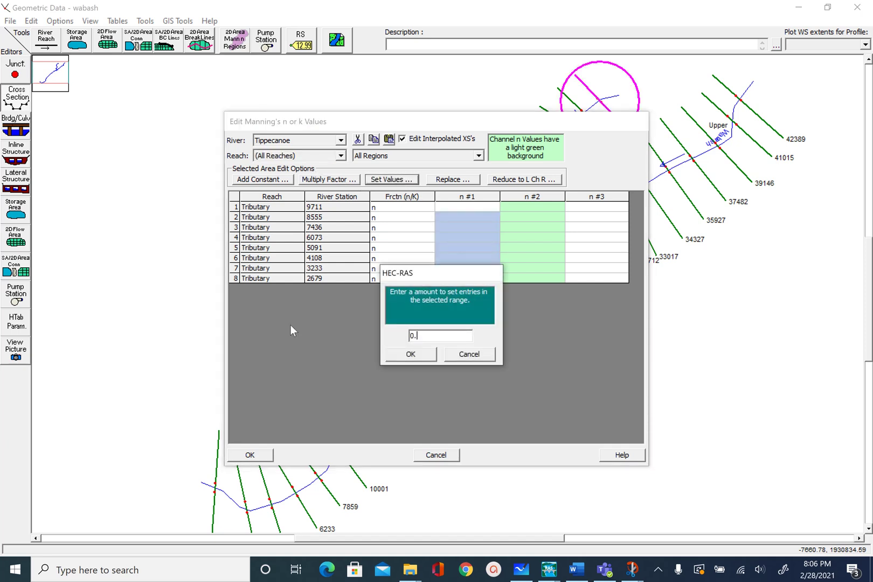
text(06)
click(412, 359)
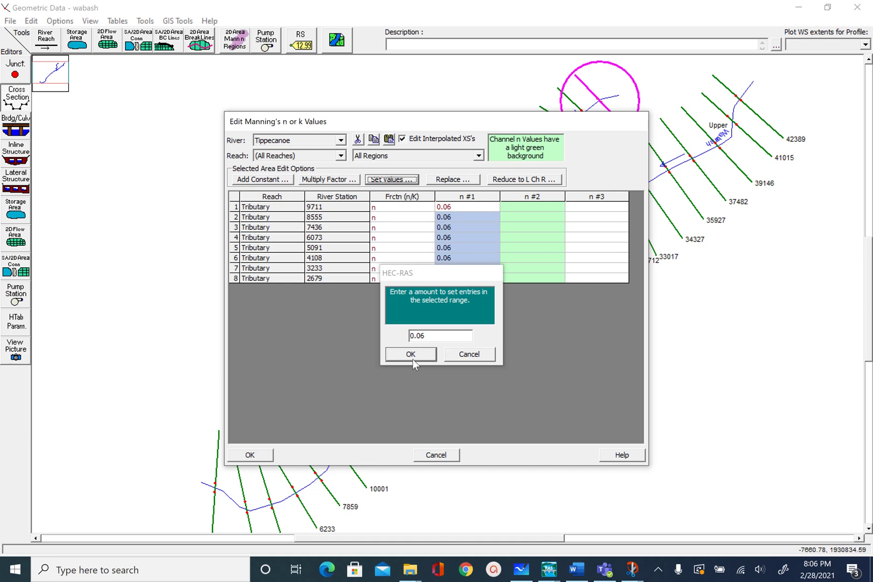
Step: Set n #2 to 0.035 and n #3 to 0.06, then confirm the changes
click(545, 197)
click(401, 181)
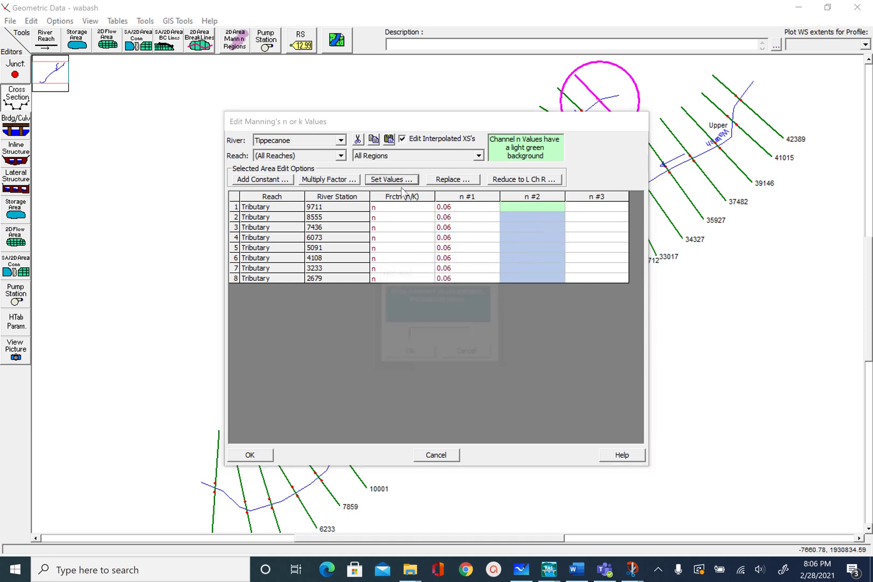
text(0.0)
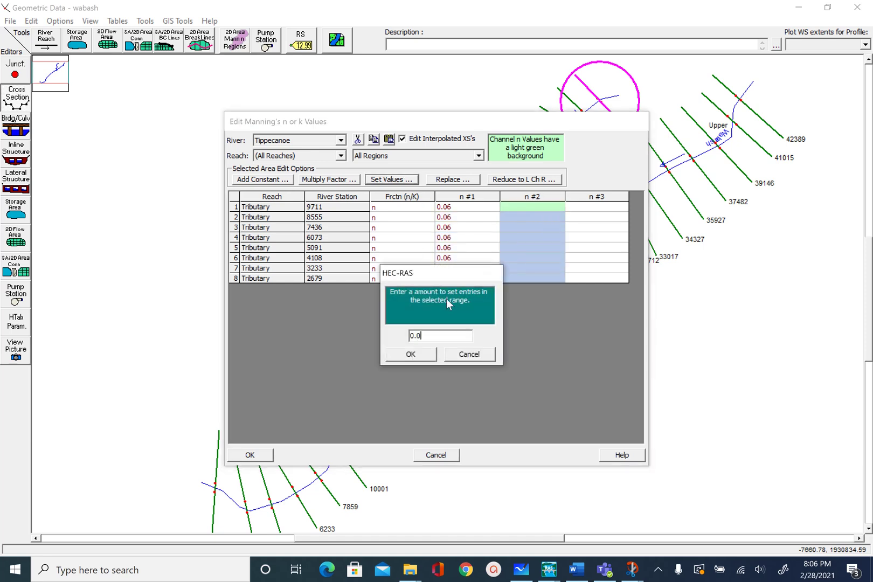
text(3)
text(5)
click(409, 355)
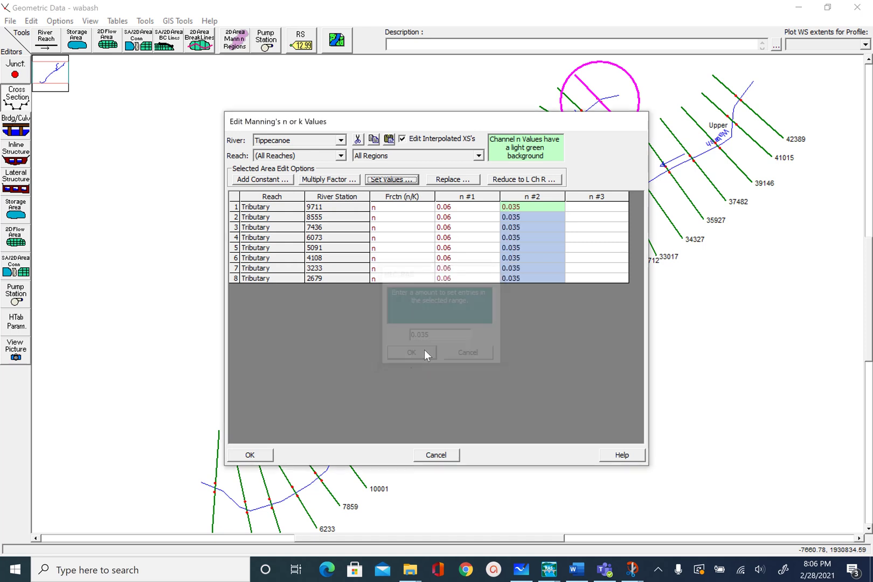
click(604, 198)
click(387, 181)
text(0)
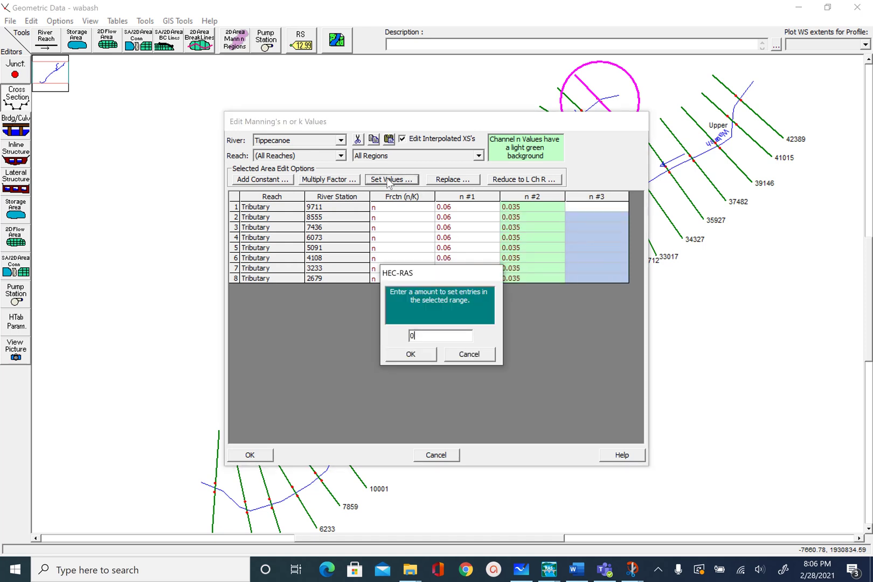
text(.06)
click(418, 358)
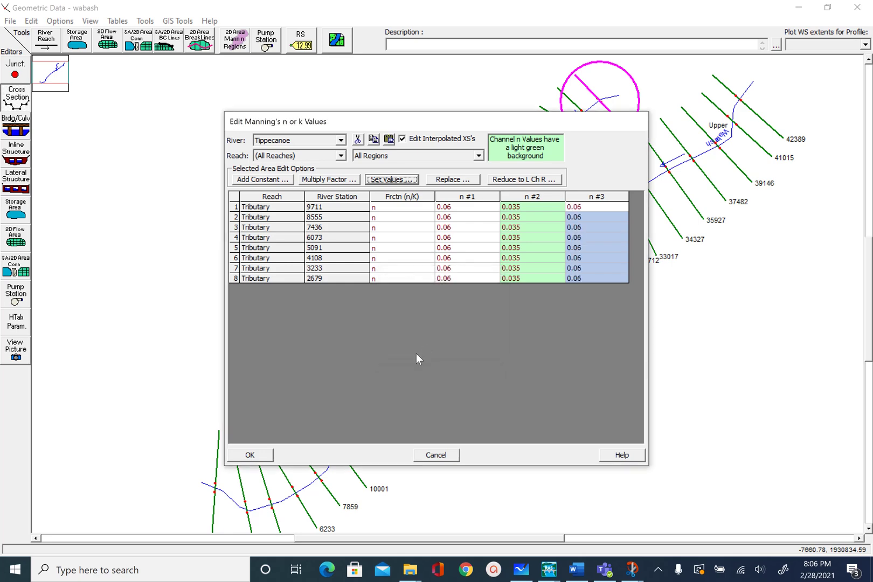
click(250, 455)
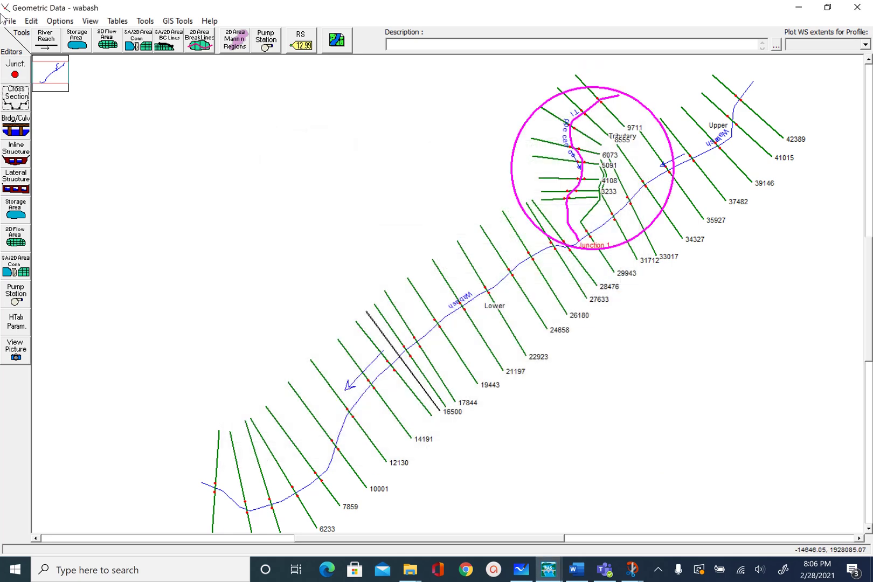
Step: Save the geometry data and review Tributary stations 9711, 8555 and 3233 in the cross section editor
click(9, 21)
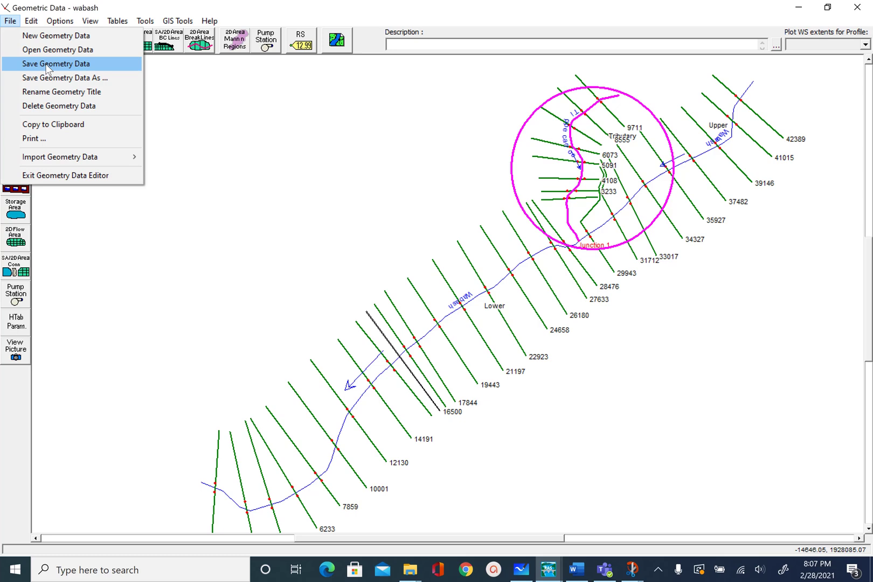
click(46, 64)
click(21, 102)
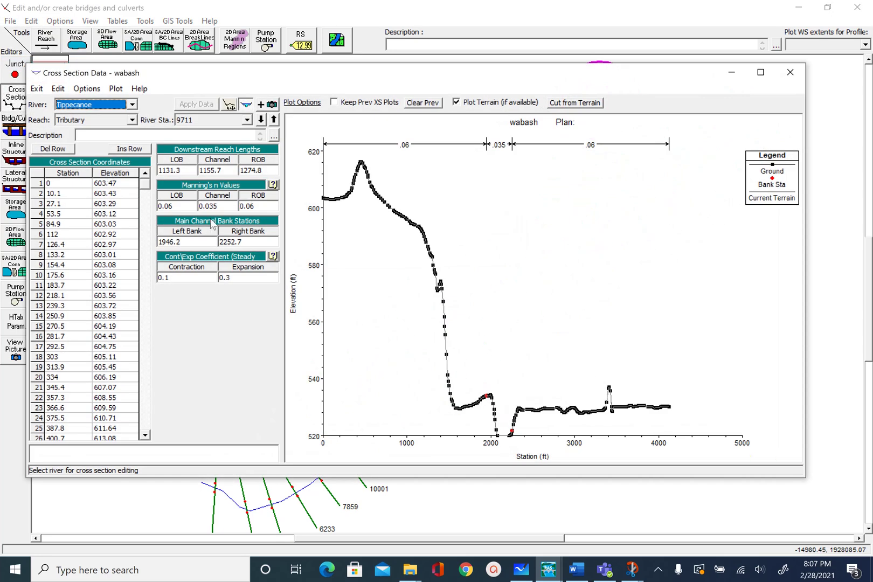
click(273, 120)
click(273, 121)
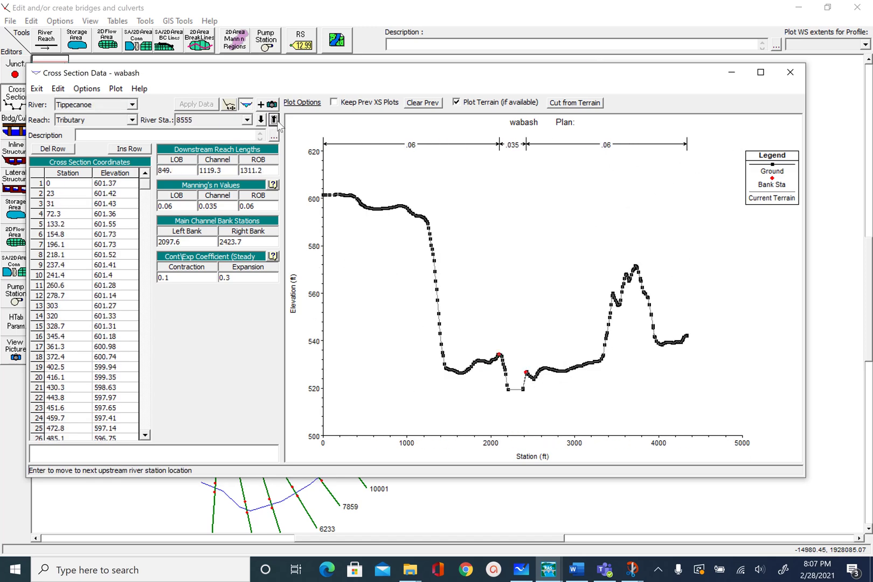
click(273, 120)
click(272, 120)
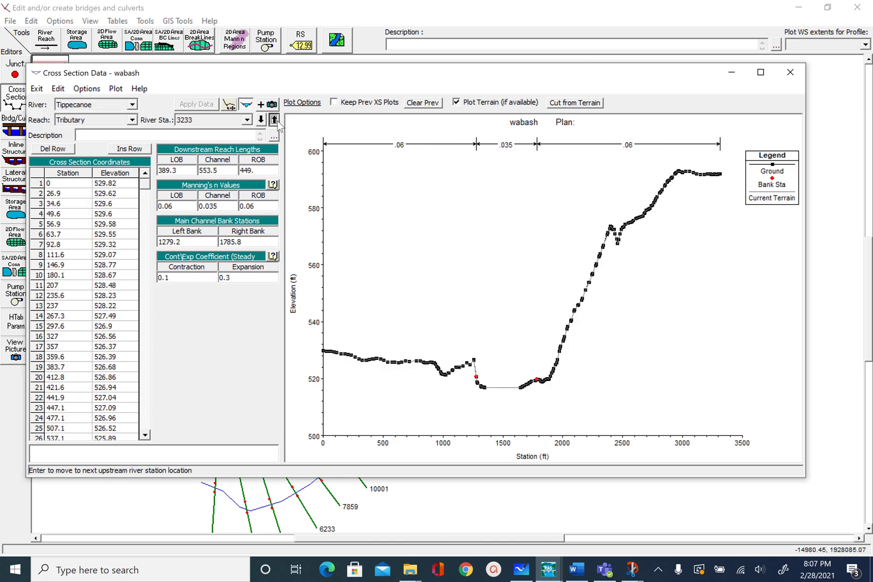
click(273, 120)
click(790, 73)
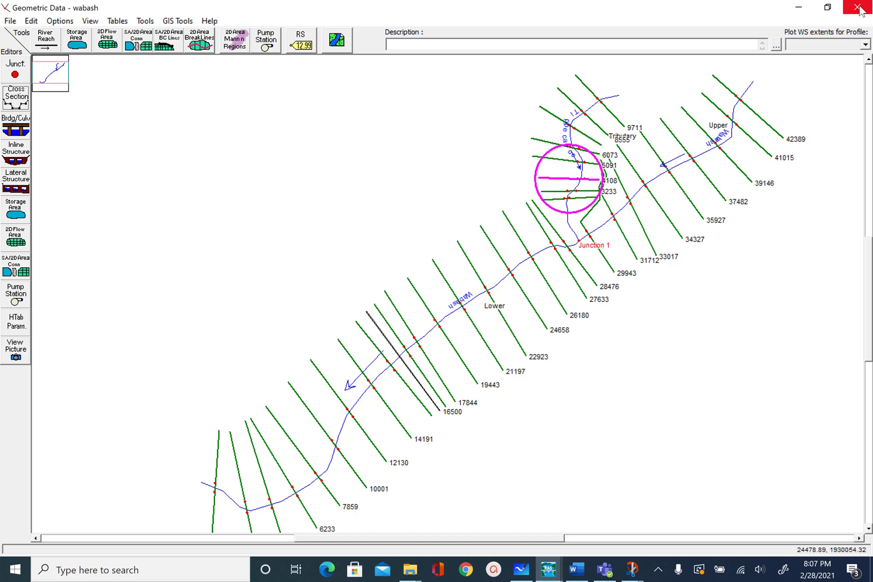
Step: Close the Geometric Data window and open Steady Flow Data from the main window
click(858, 9)
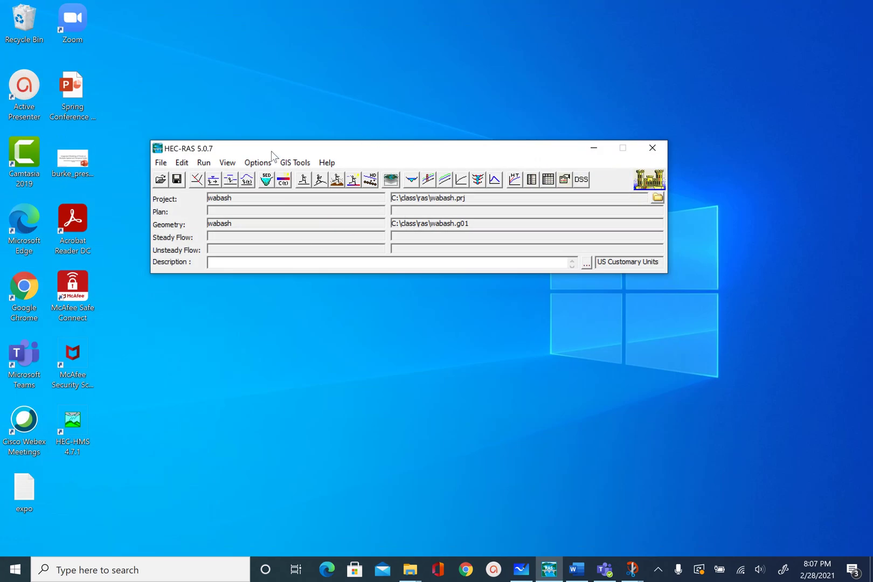
click(183, 162)
click(210, 195)
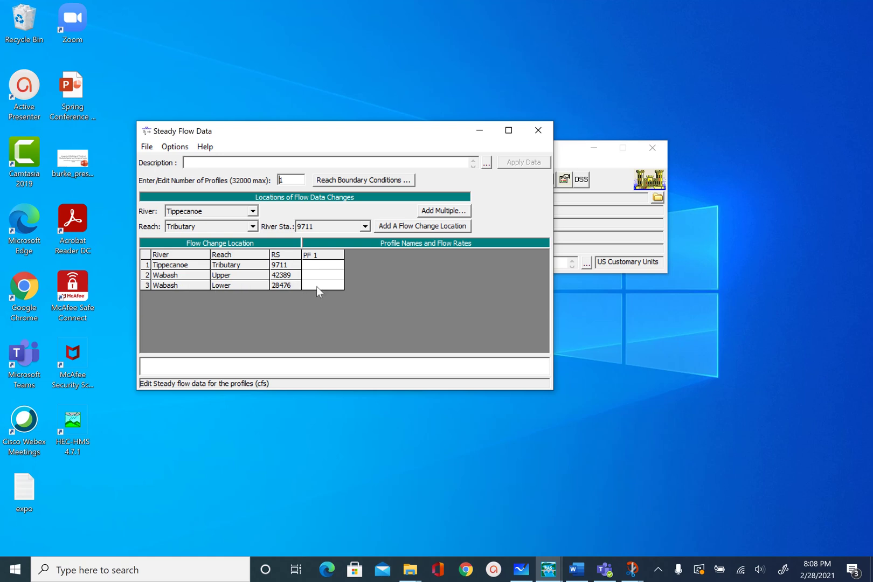
Step: Change the number of profiles to 3 and apply it
double_click(292, 180)
text(3)
click(519, 162)
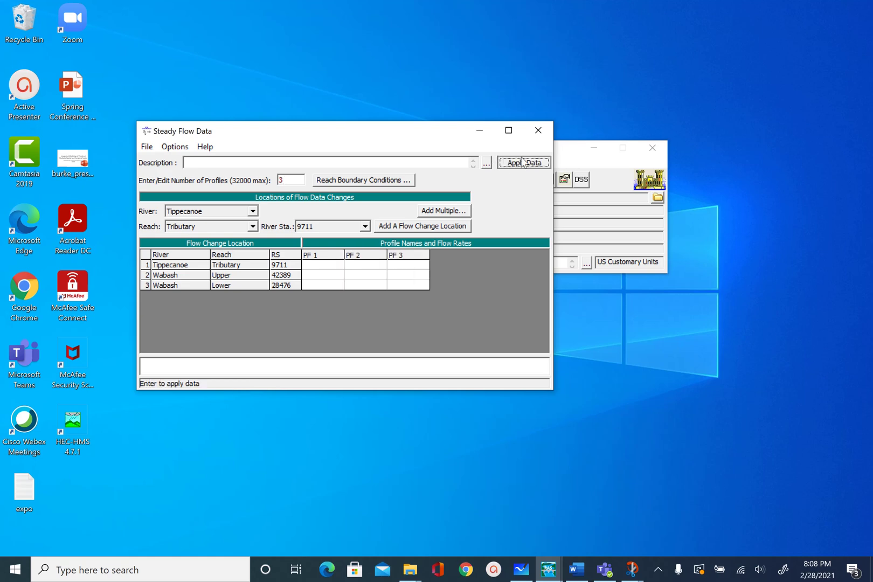
Step: Enter PF 1–3 flows for Tributary and Upper reach, including 40000 for Upper PF 2
click(320, 265)
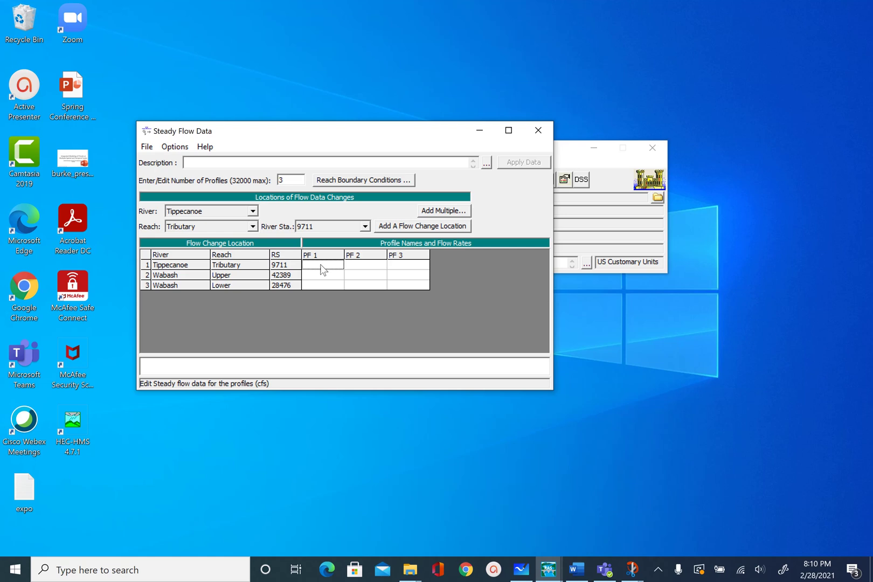
text(14)
click(372, 269)
text(21000)
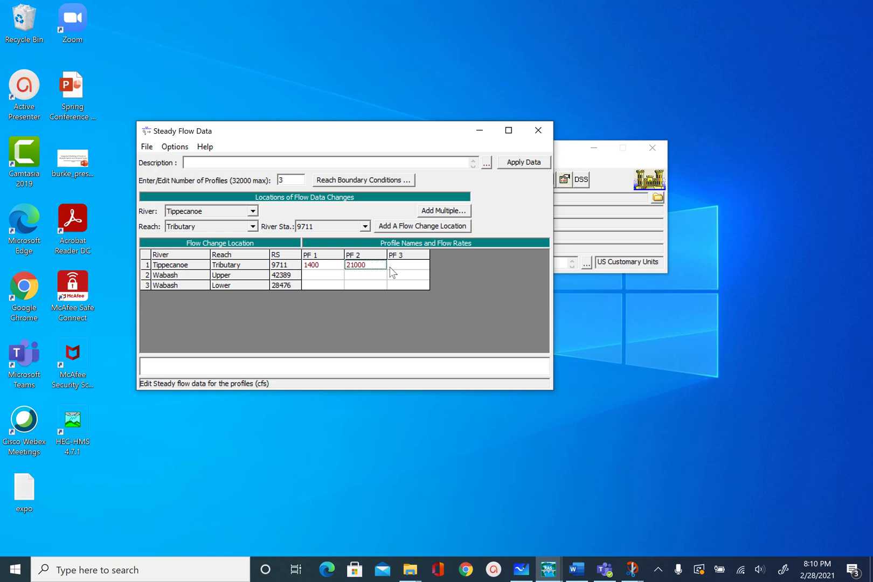
click(416, 266)
click(322, 275)
text(280)
text(00)
click(366, 276)
text(4)
text(000)
text(0)
click(423, 278)
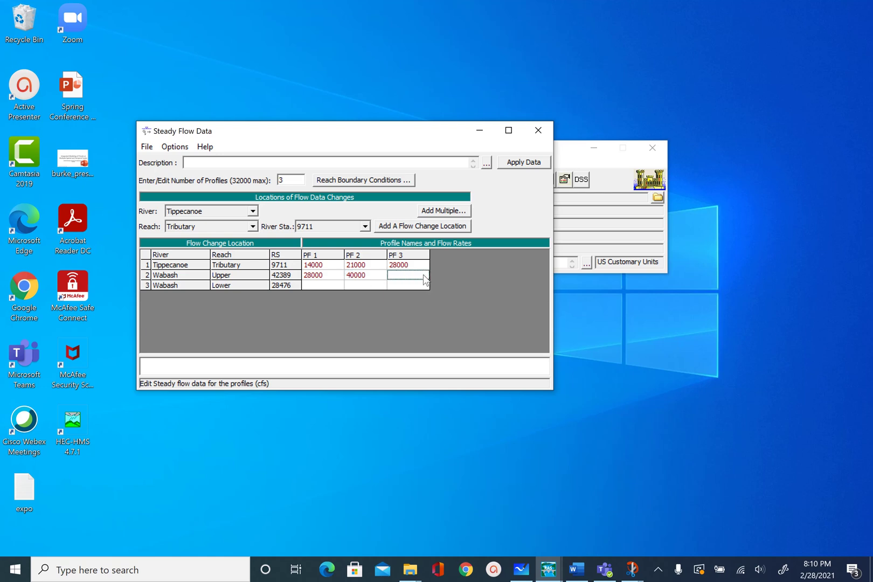
text(6)
text(0000)
Step: Enter Lower reach flows of 42000, 61000 and 88000 cfs for PF 1–3
click(318, 283)
text(42000)
click(373, 287)
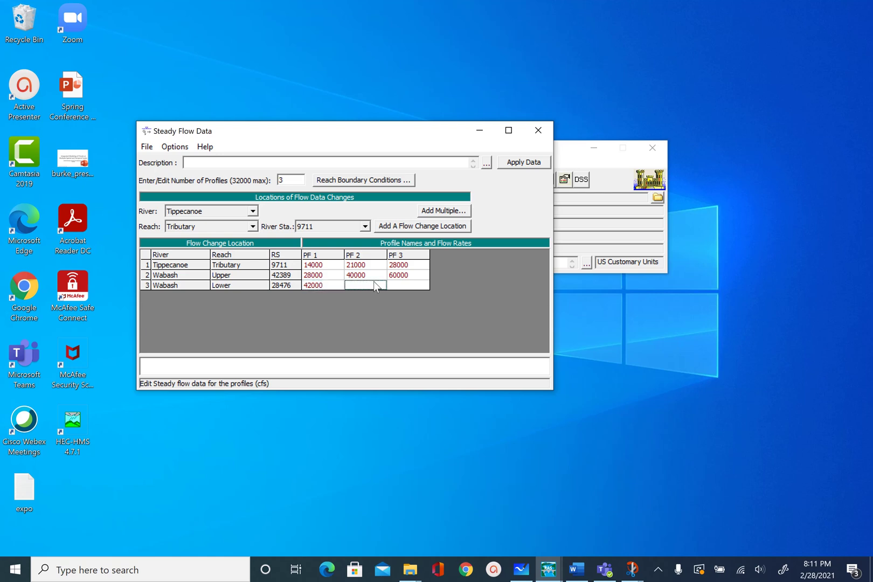
text(61000)
click(419, 287)
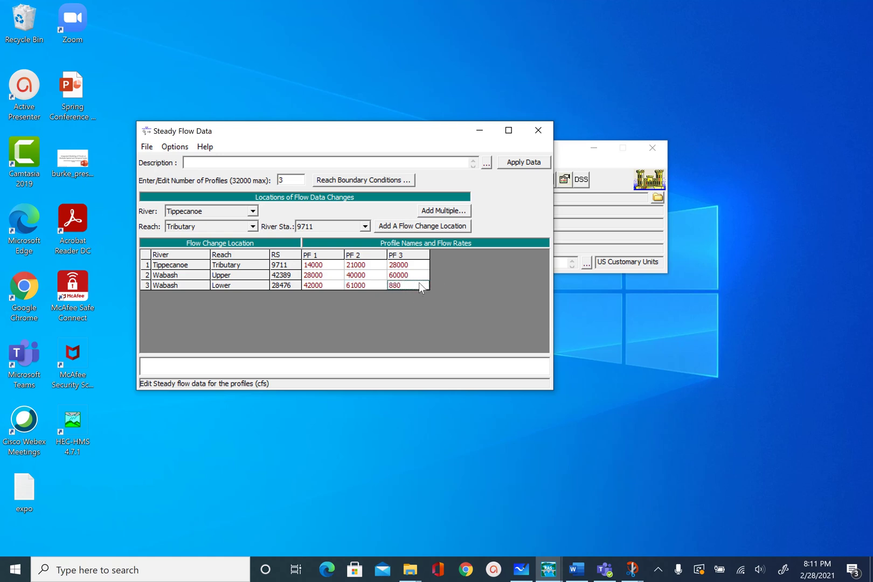
Step: Apply the flow rates and open the Steady Flow Boundary Conditions editor for the three reaches
click(525, 162)
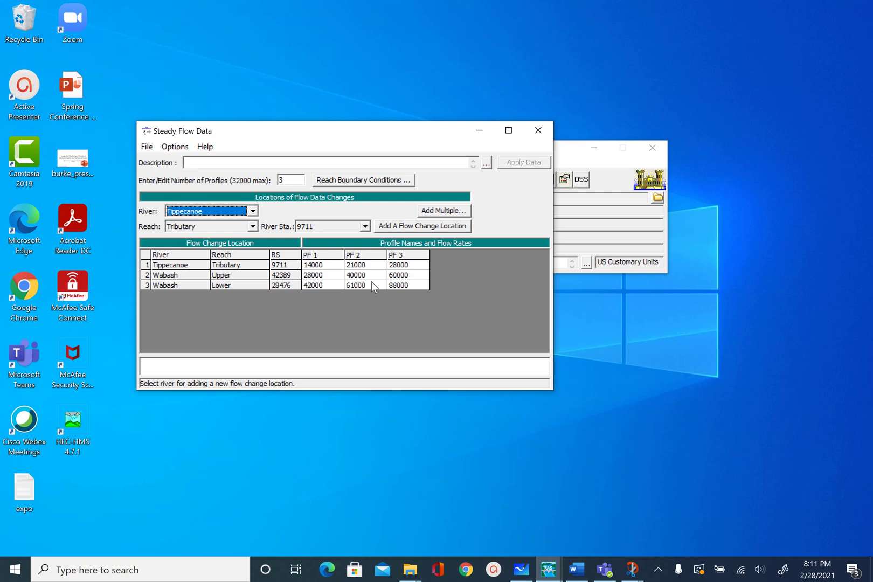
click(361, 180)
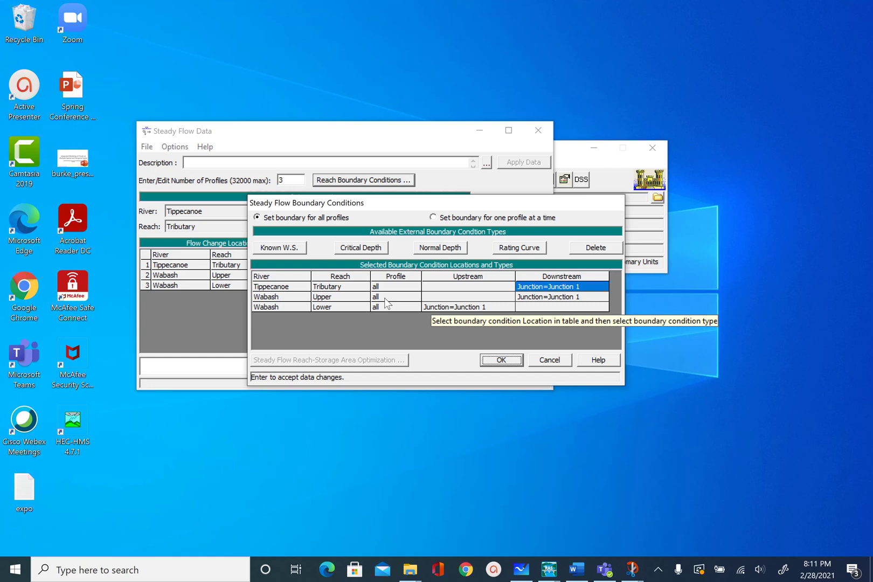
Step: Give Wabash Lower's downstream boundary a normal depth with slope 0.002, and accept the boundary conditions
click(572, 298)
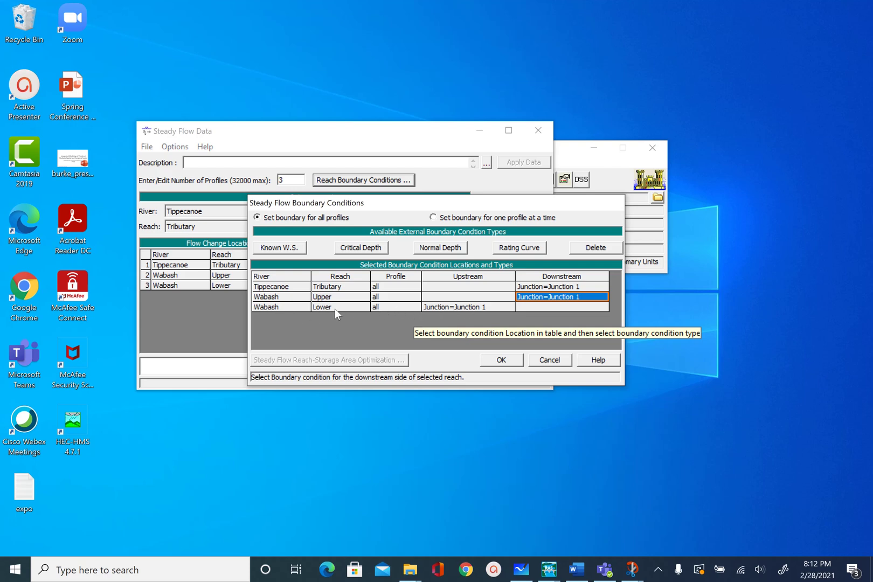
click(570, 306)
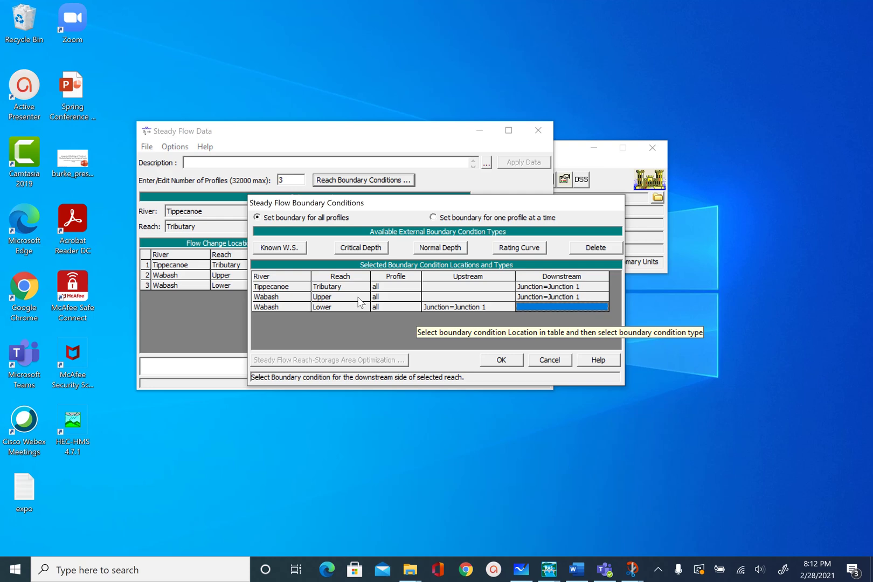
click(438, 248)
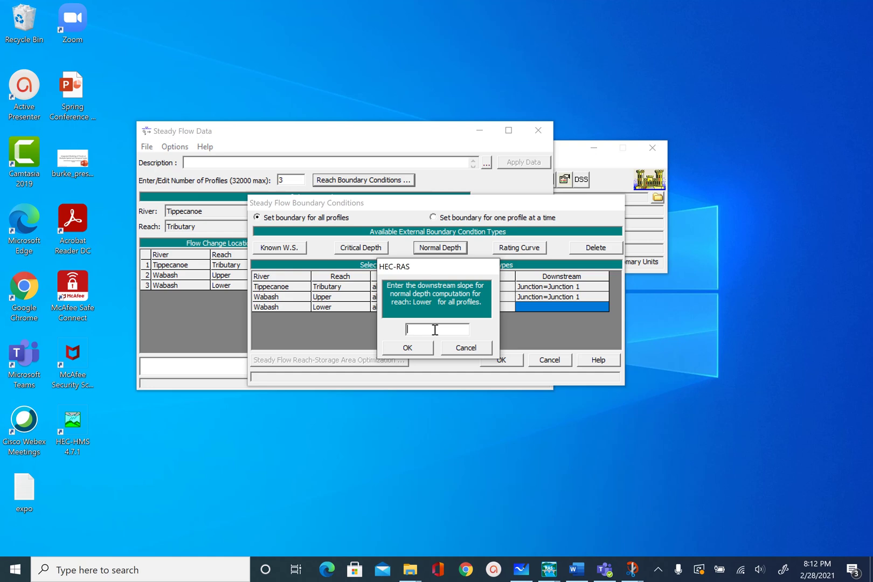
text(0.002)
click(423, 349)
click(501, 361)
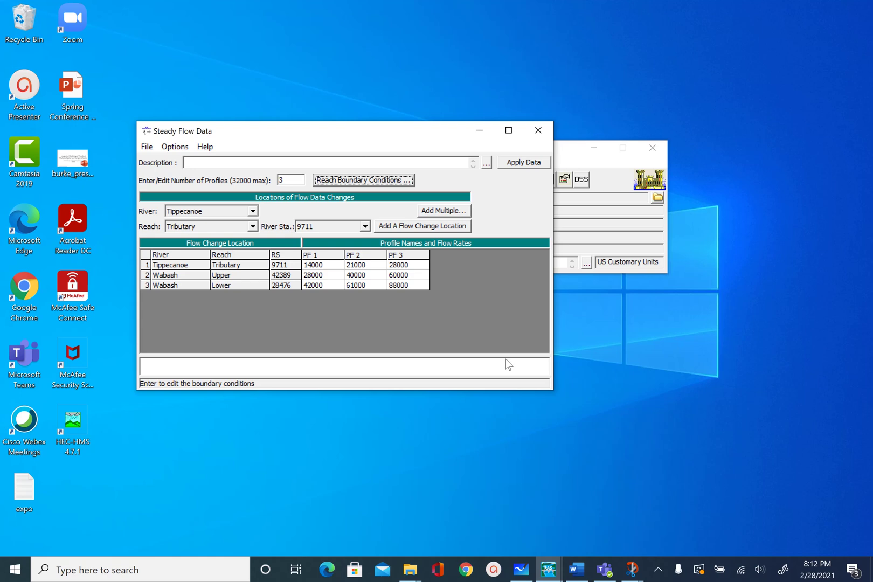
Step: Save the flow data as 'Steady Flow Data for Wabash Tippecanoe' (wabash.f01) and exit the editor
click(153, 150)
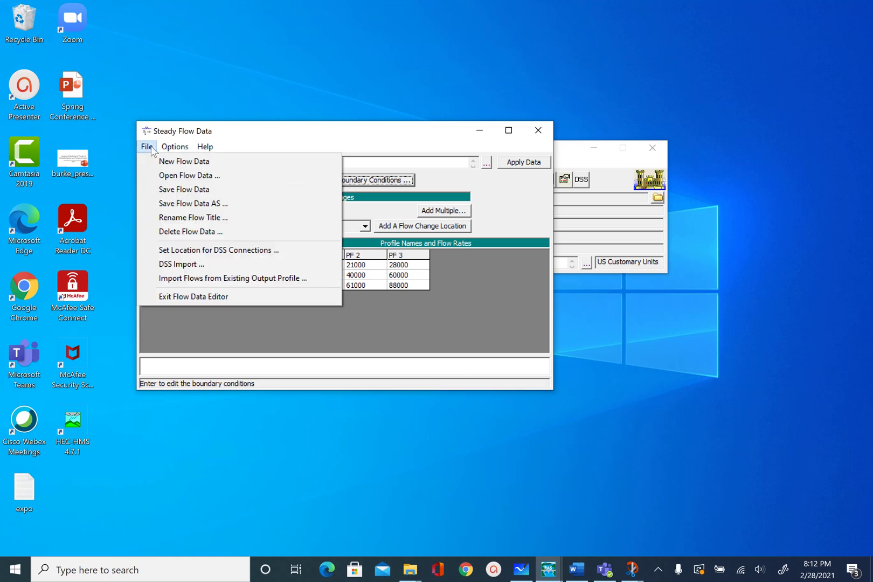
click(166, 203)
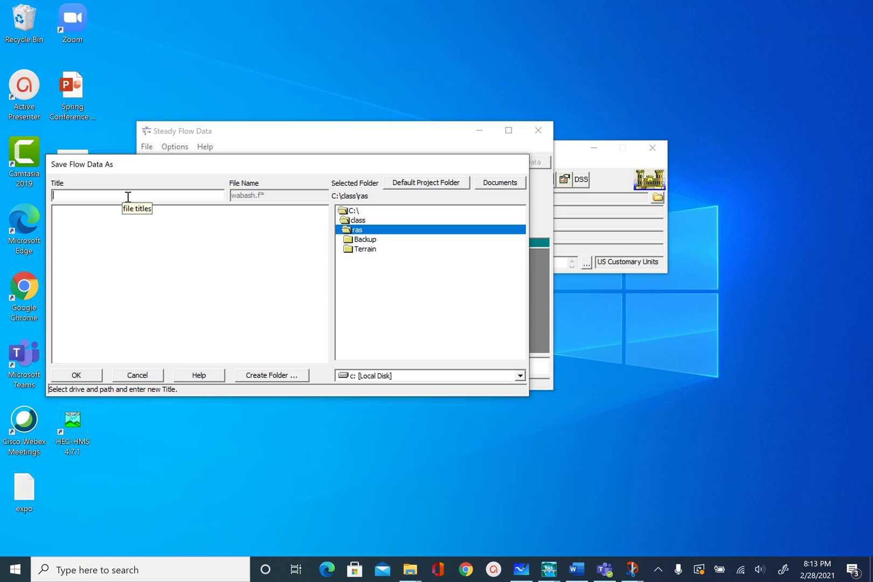
text(Fl)
key(BackSpace)
key(BackSpace)
text(Steady Flow )
text(Data for Wab)
text(ash Ti)
text(ppecanoe)
click(75, 376)
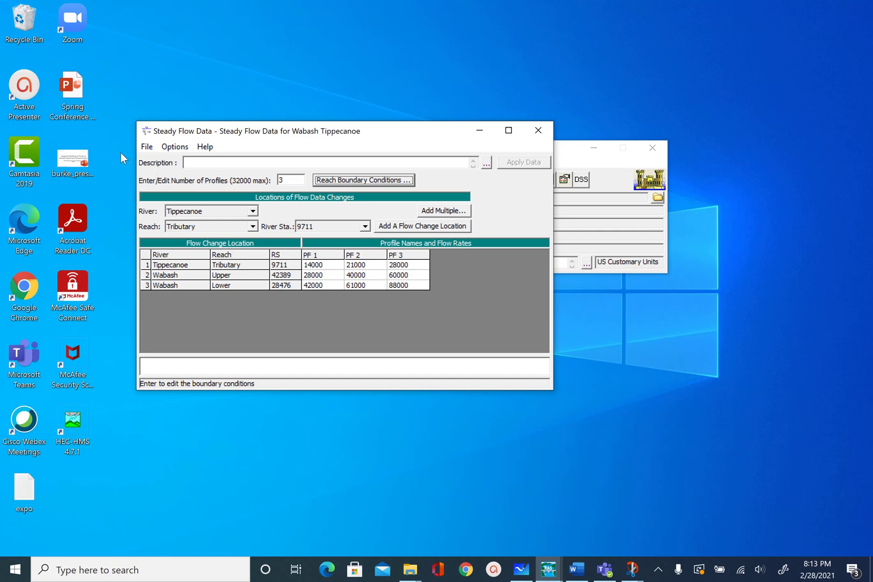
click(147, 147)
click(189, 295)
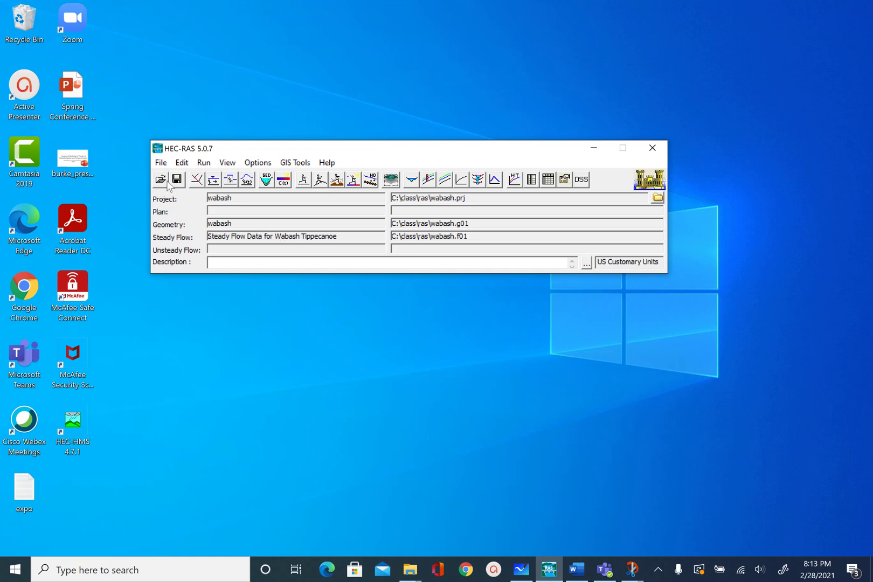
Step: Run Steady Flow Analysis for Plan 01 with Floodplain Mapping enabled, computing all three profiles
click(204, 164)
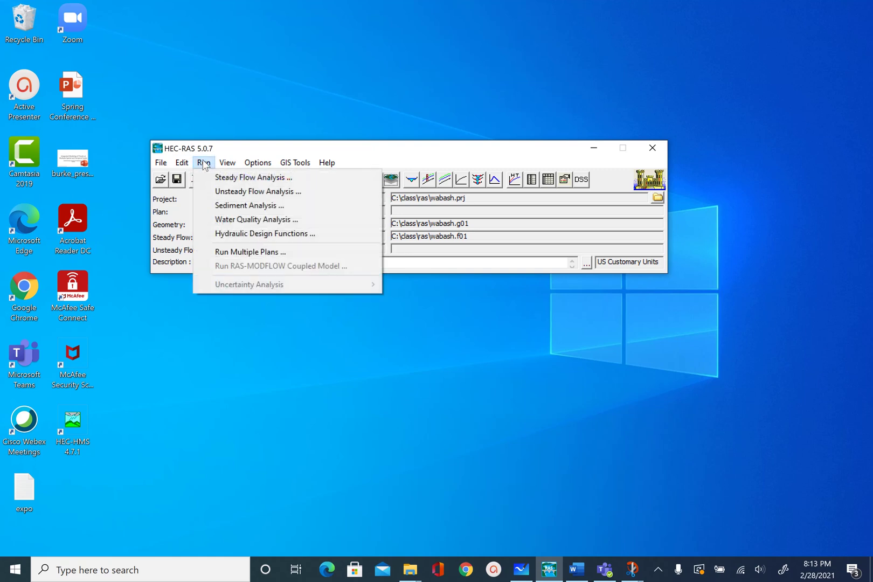
click(243, 178)
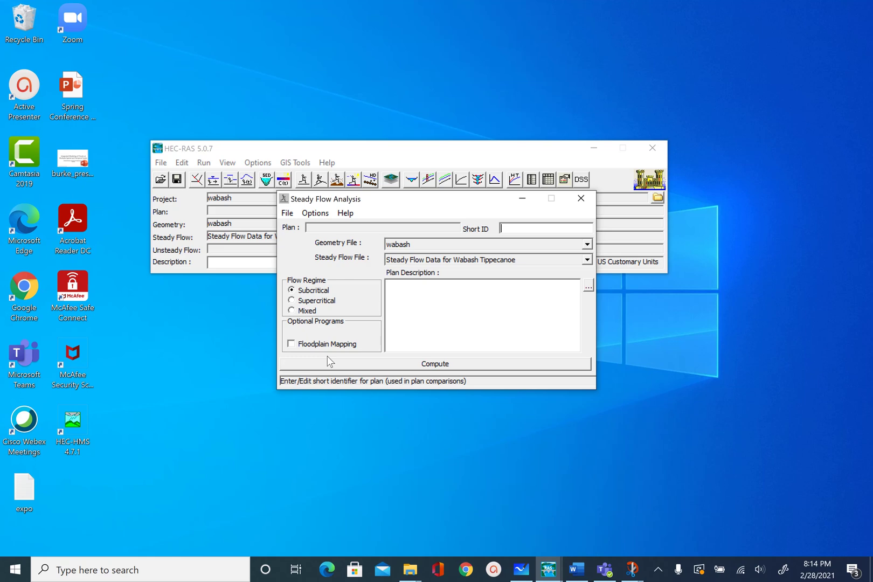
click(292, 344)
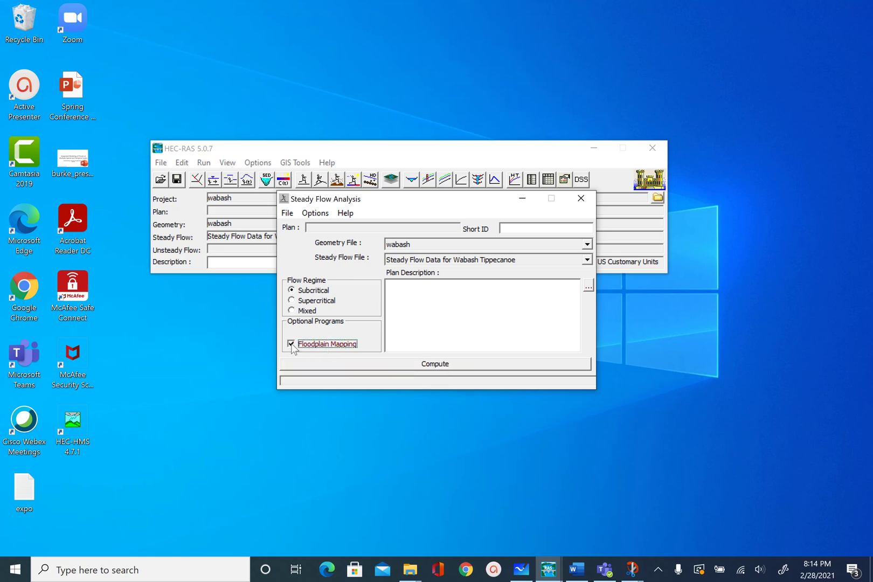
click(443, 363)
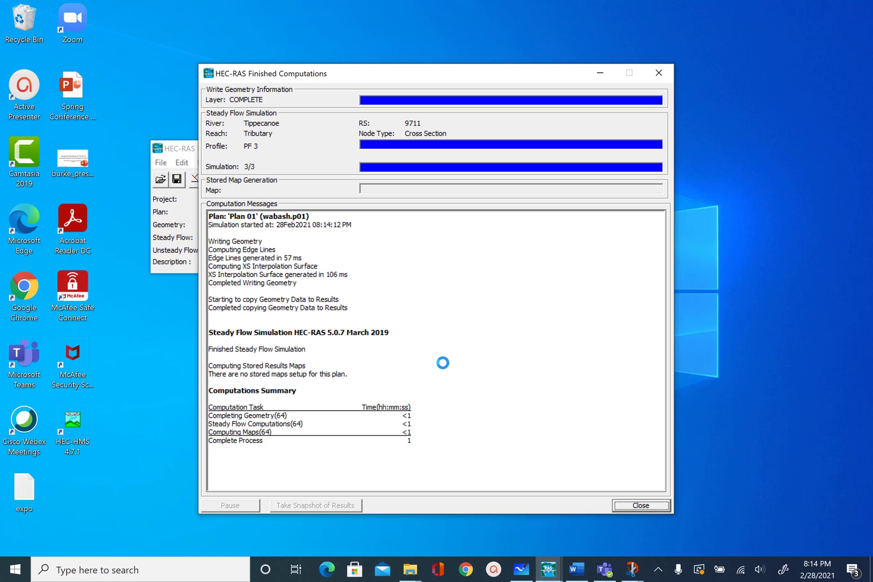
Step: Close the computations report and Steady Flow Analysis window, then save the project with Plan 01
click(642, 504)
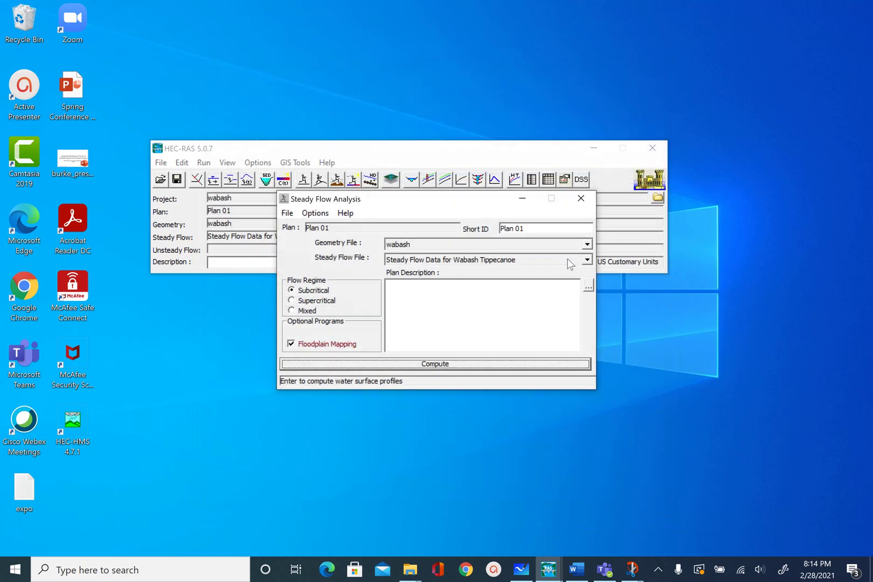
click(580, 200)
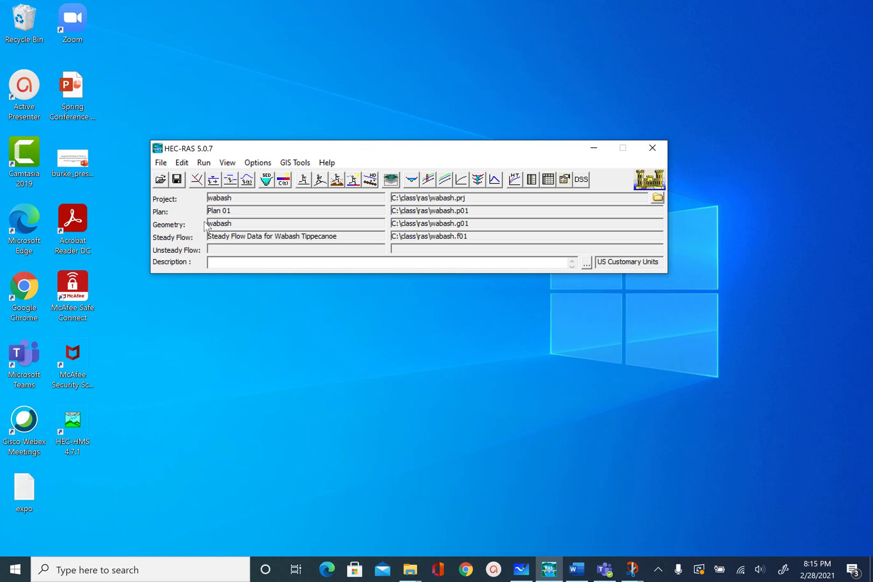
click(177, 181)
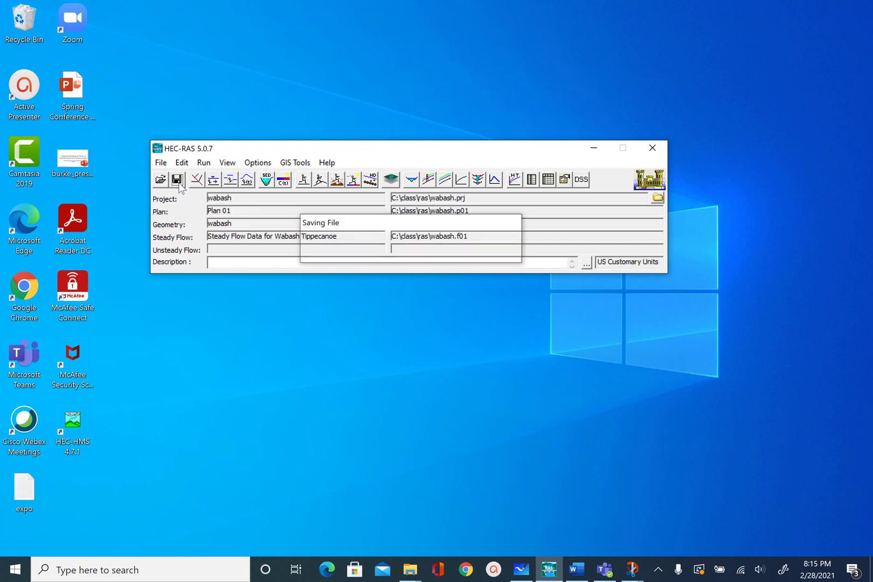